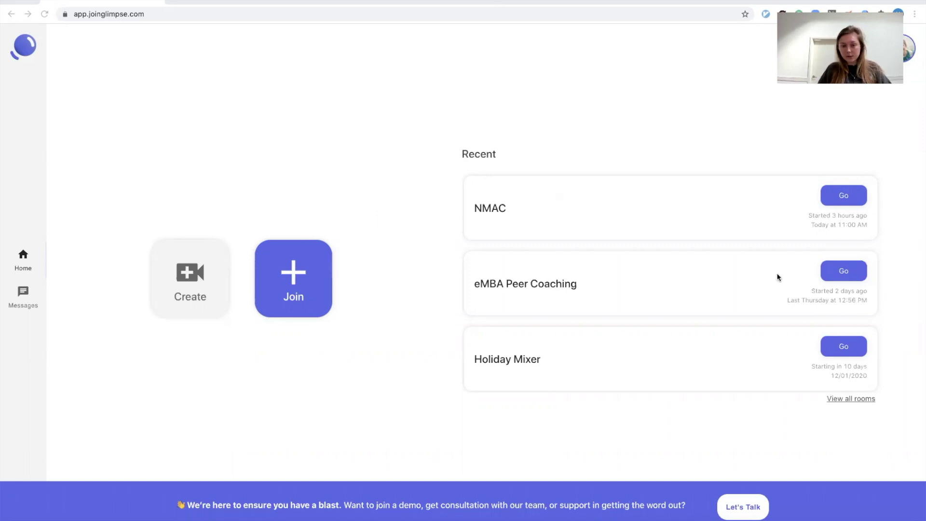
Step: Browse the full list of rooms and open the details of the Canadian Startups! room
left_click(861, 399)
scroll(339, 293, "down", 10)
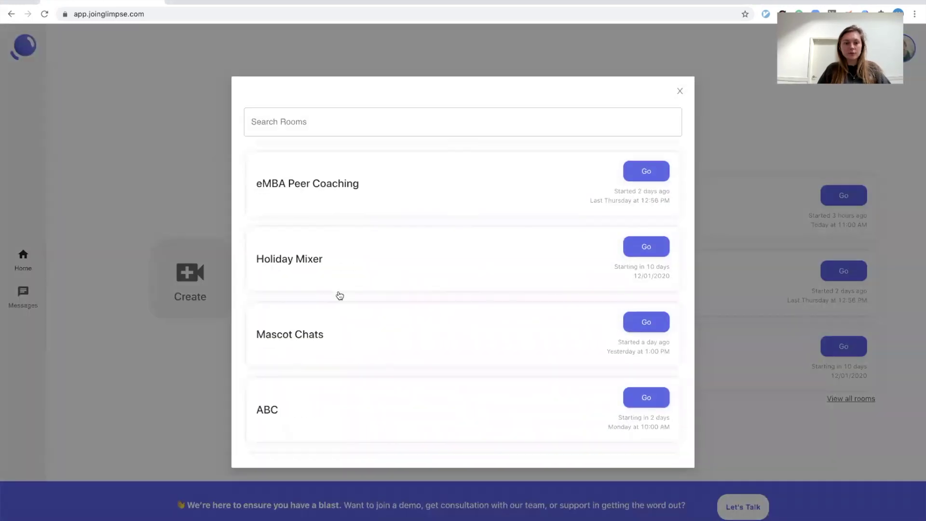
scroll(339, 295, "down", 5)
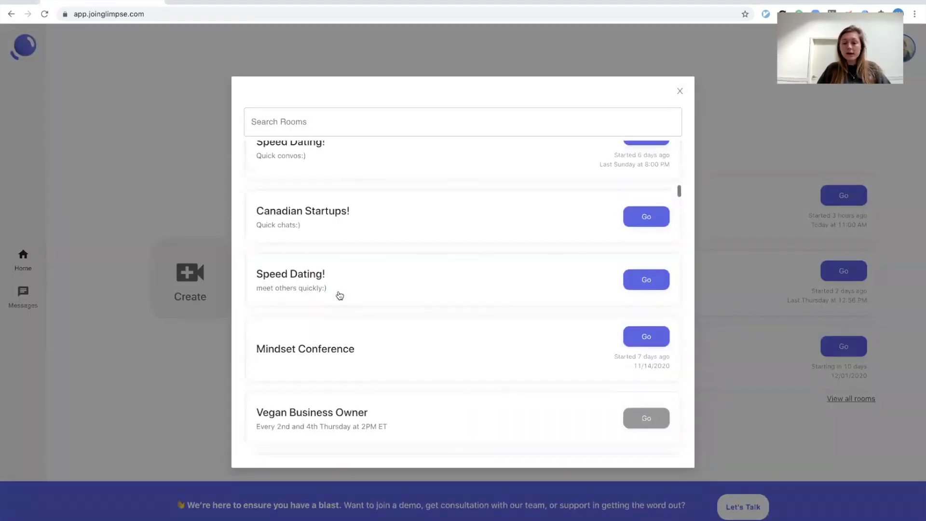
left_click(442, 211)
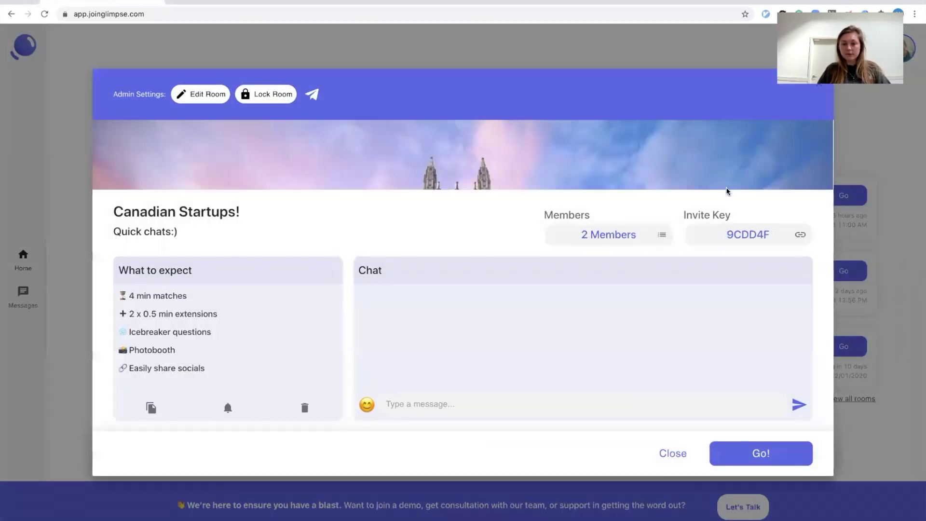
Step: View the member list of the Canadian Startups! room, and close the room details
left_click(663, 236)
left_click(689, 210)
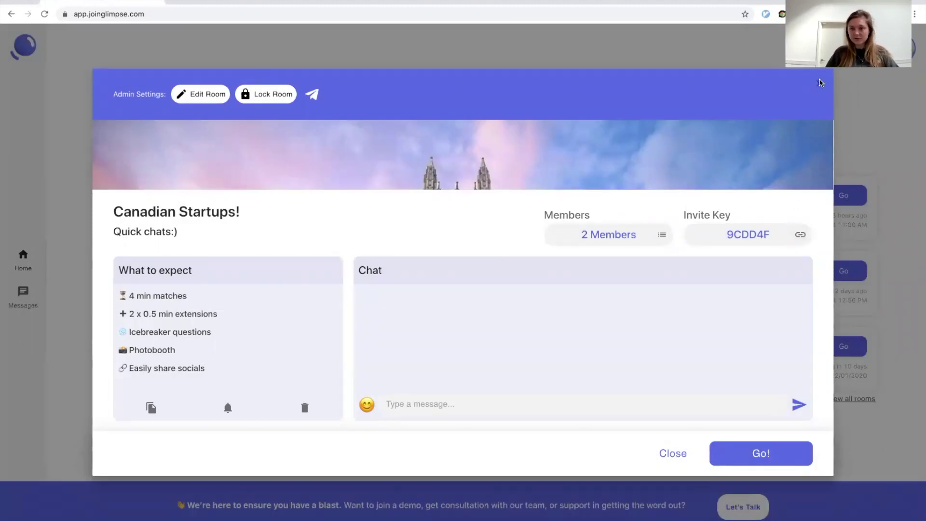
left_click(820, 85)
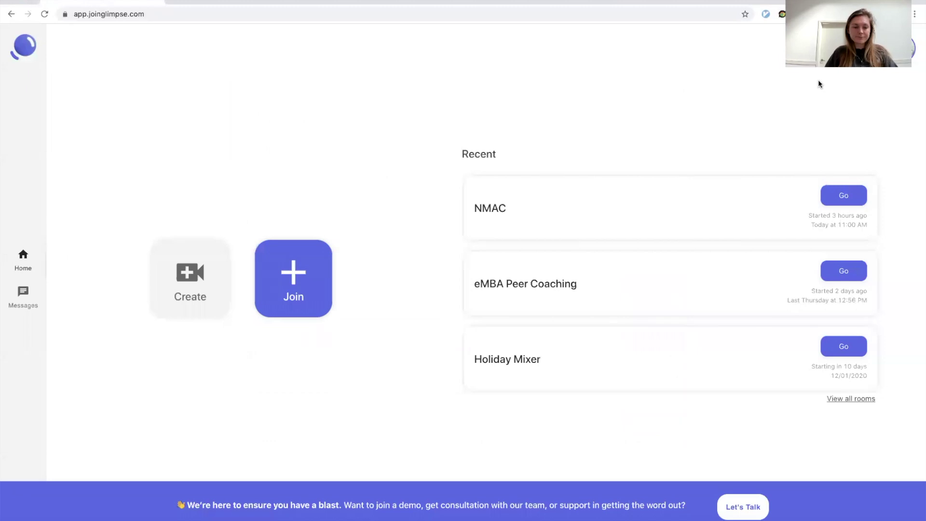
Step: Start a new room named "XMAS Chats" with the description "Come together as a family"
left_click(200, 293)
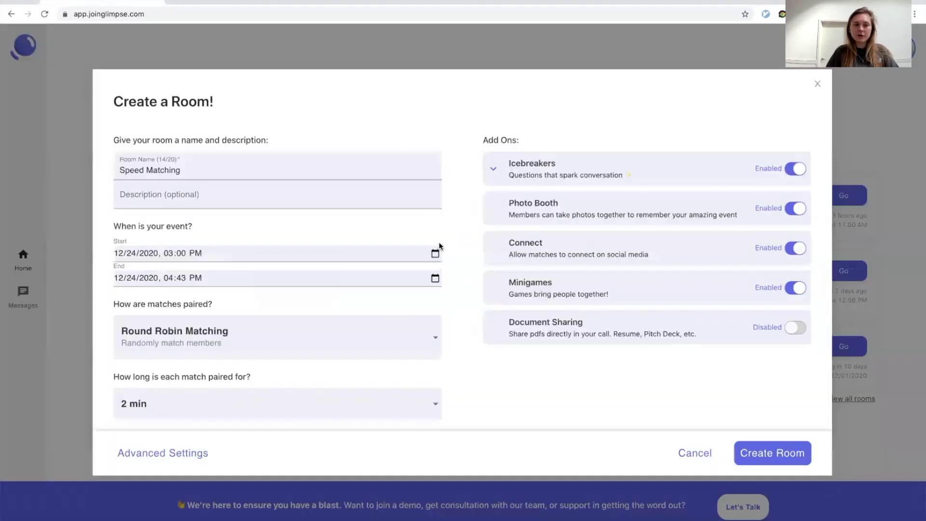
triple_click(274, 168)
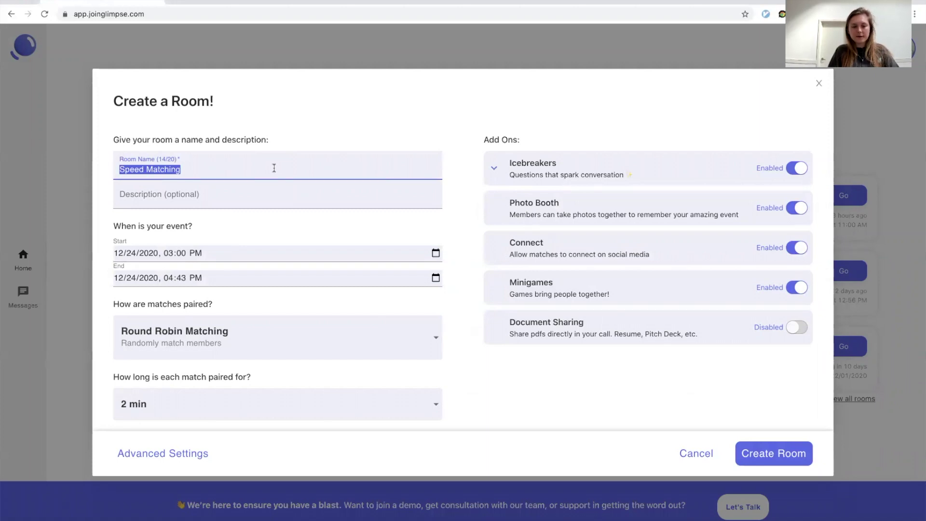
type("XMAS Chats")
left_click(279, 188)
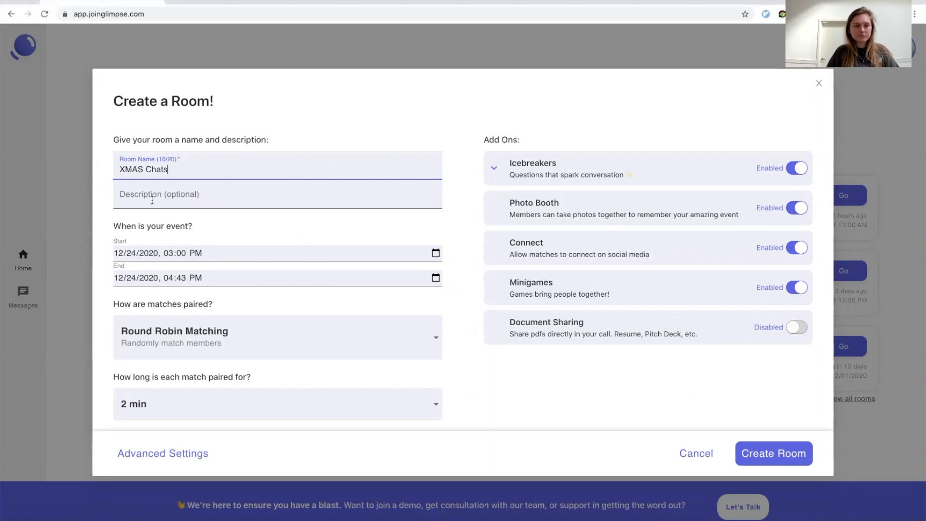
left_click(152, 200)
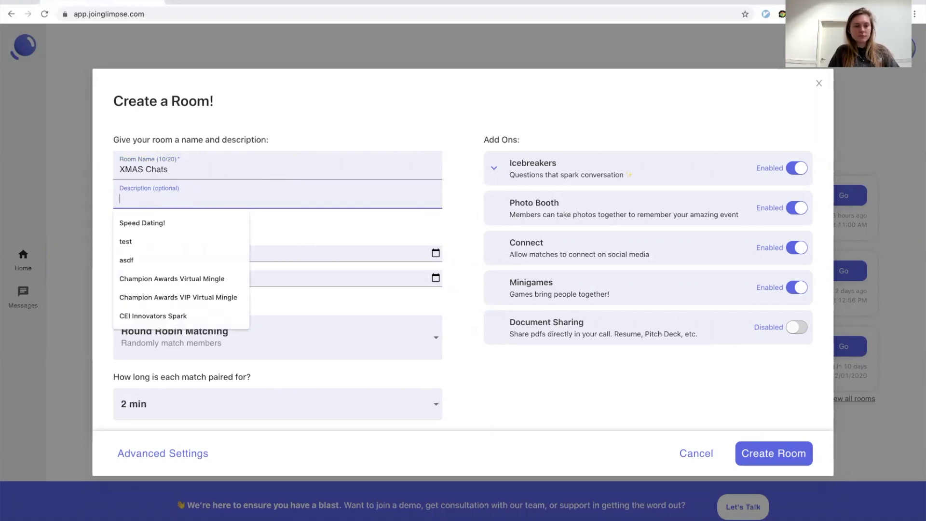
type("Come together as a family")
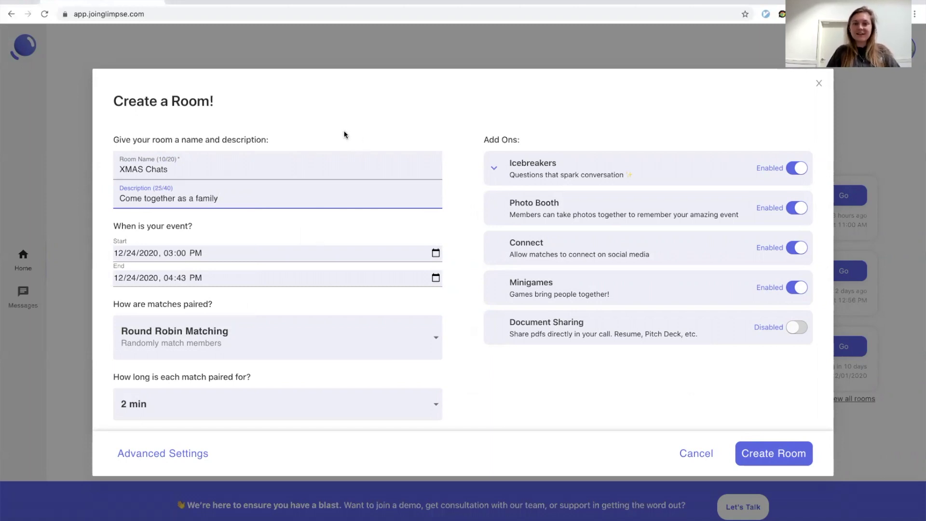
Step: Set the event's start time to 11:00 PM and end time to 04:00 PM, and create the room
scroll(317, 126, "down", 2)
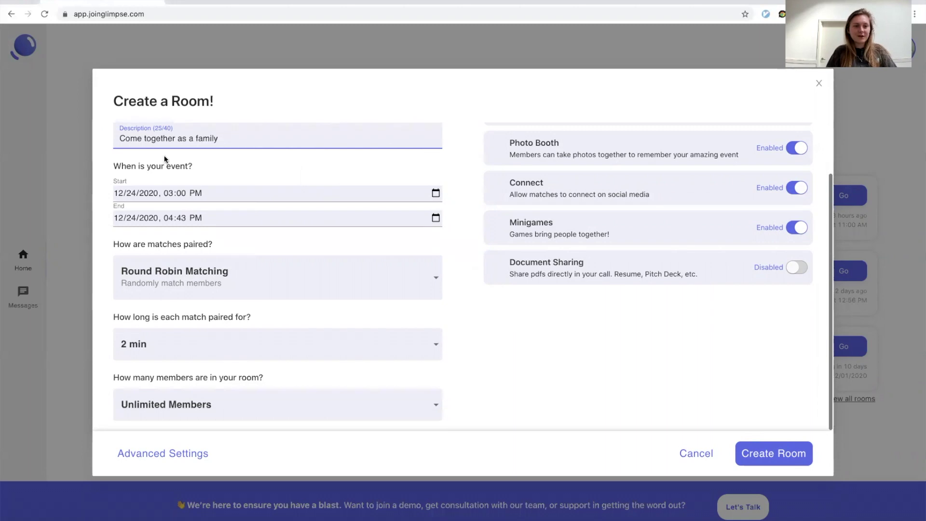
left_click(131, 193)
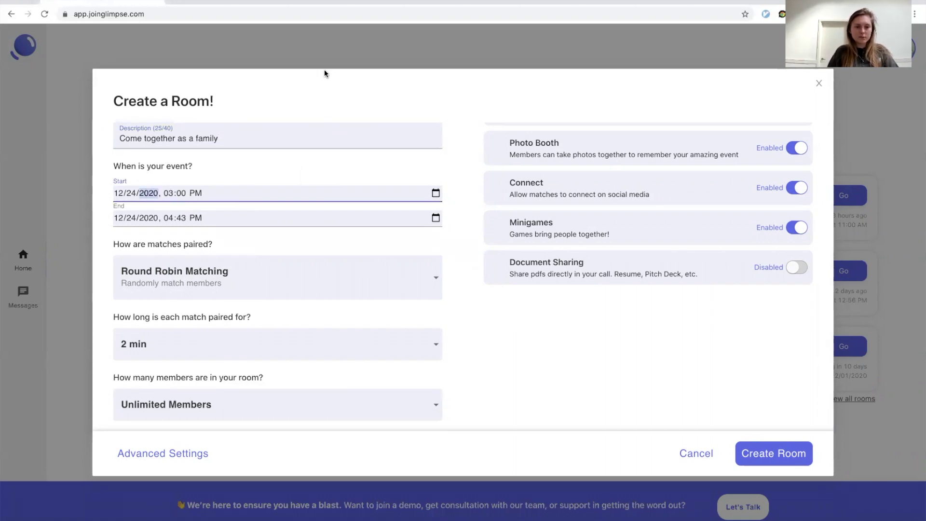
left_click(179, 218)
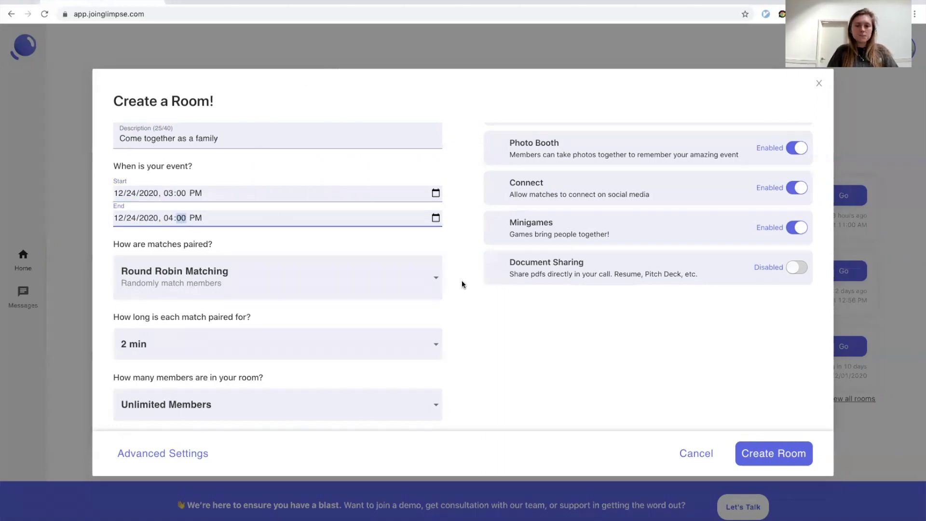
scroll(461, 284, "up", 2)
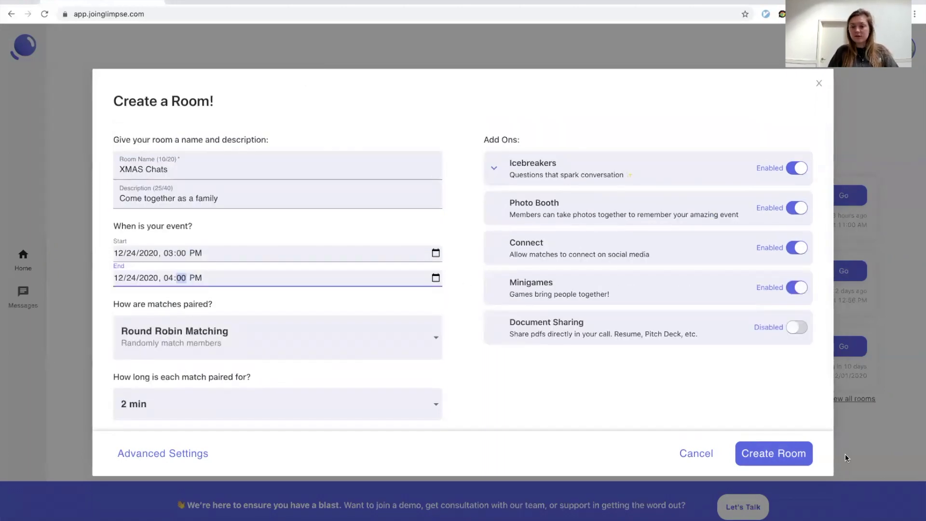
left_click(786, 454)
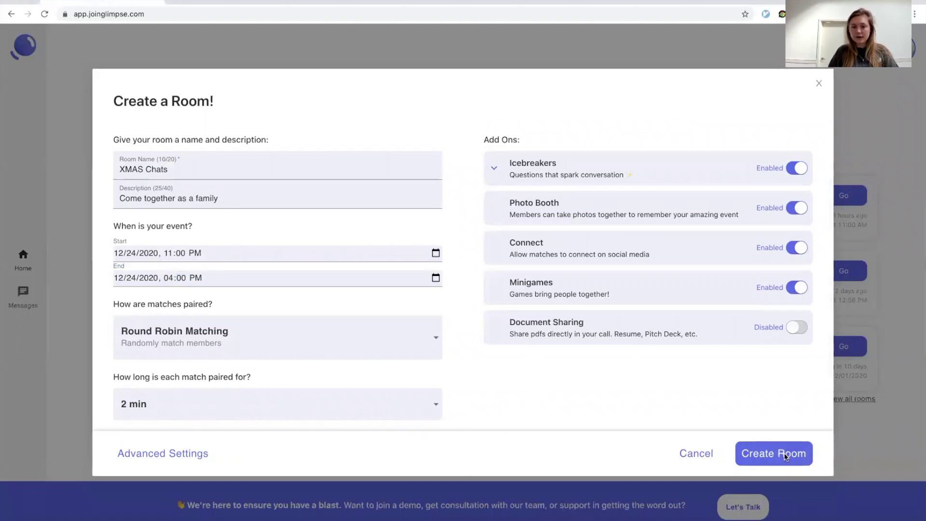
Step: Copy the new room's invite link, load app.joinglimpse.com in a private browser window, and tile both windows side by side
left_click(776, 133)
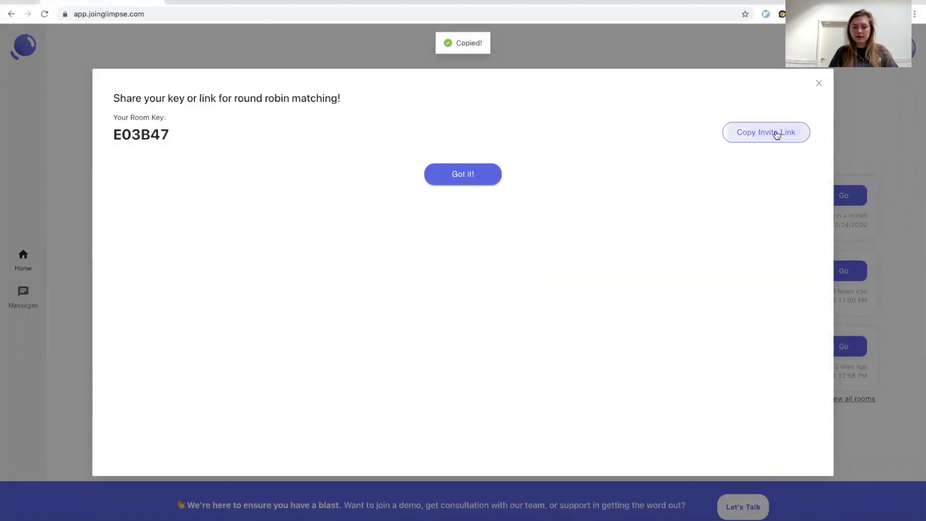
key("super+shift+n")
key("super+v")
key("Return")
key("ctrl+alt+Right")
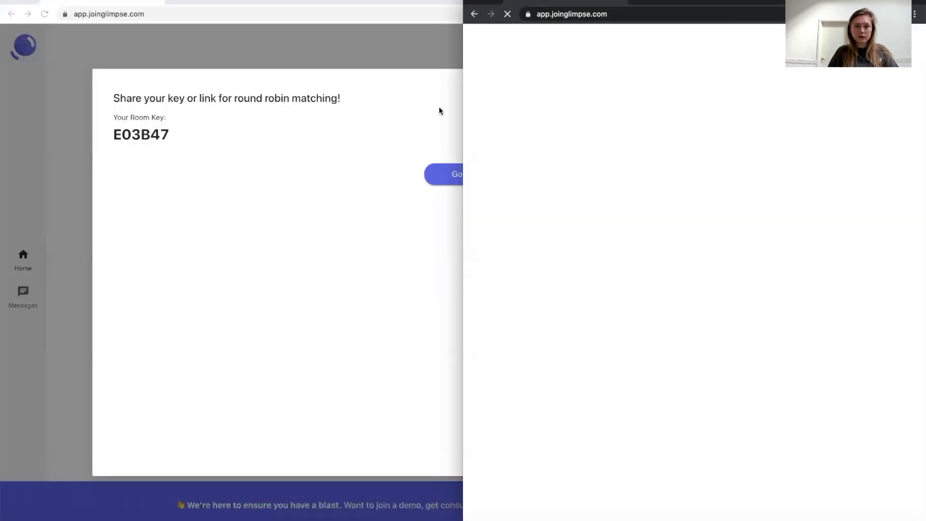
left_click(439, 111)
key("ctrl+alt+Left")
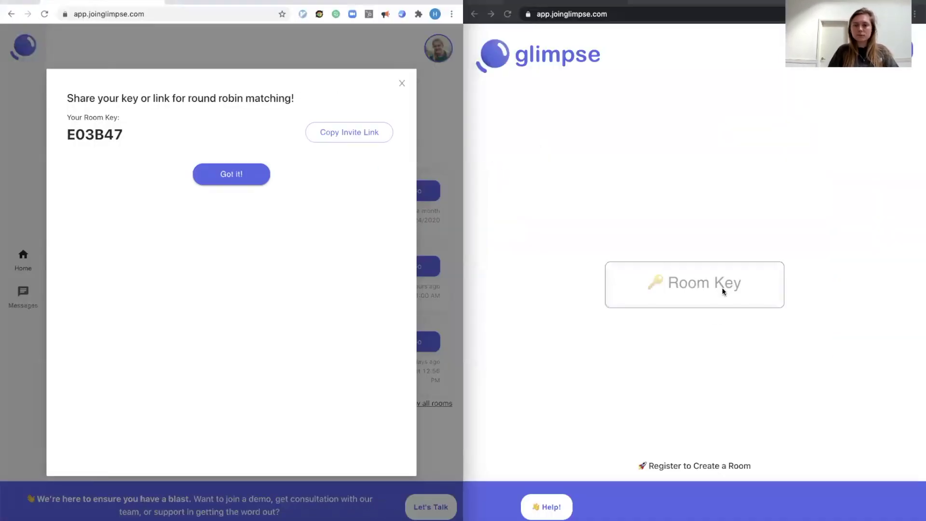
Step: Copy the room key from the share dialog and enter it in the Room Key field of the private window
left_click(719, 216)
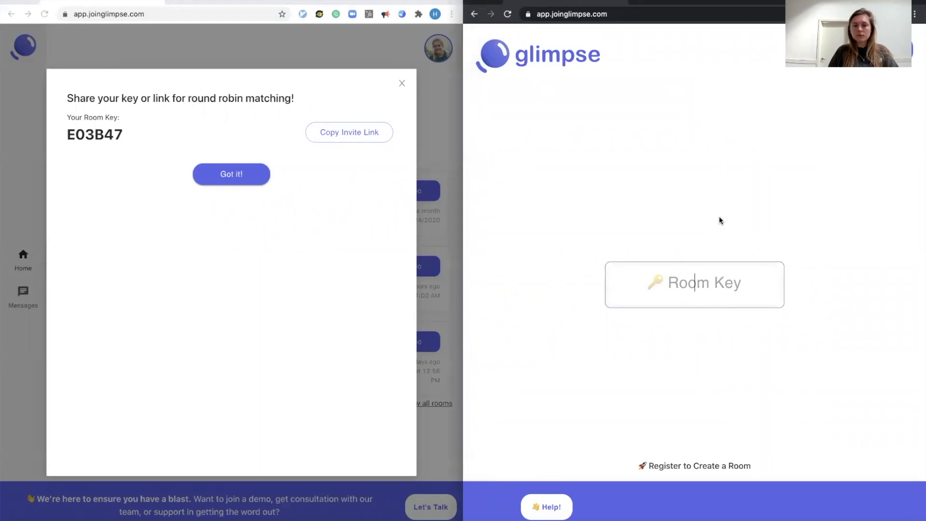
double_click(86, 134)
left_click(678, 288)
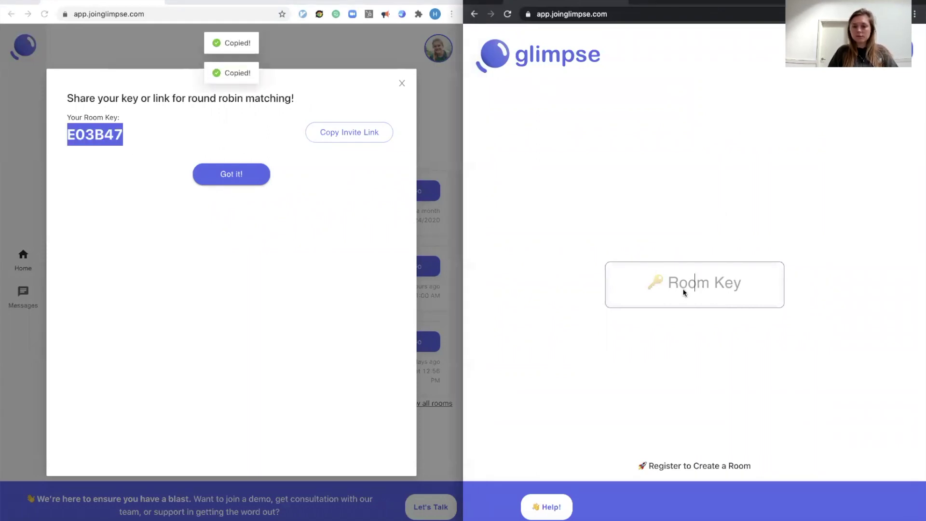
key("super+v")
left_click(685, 299)
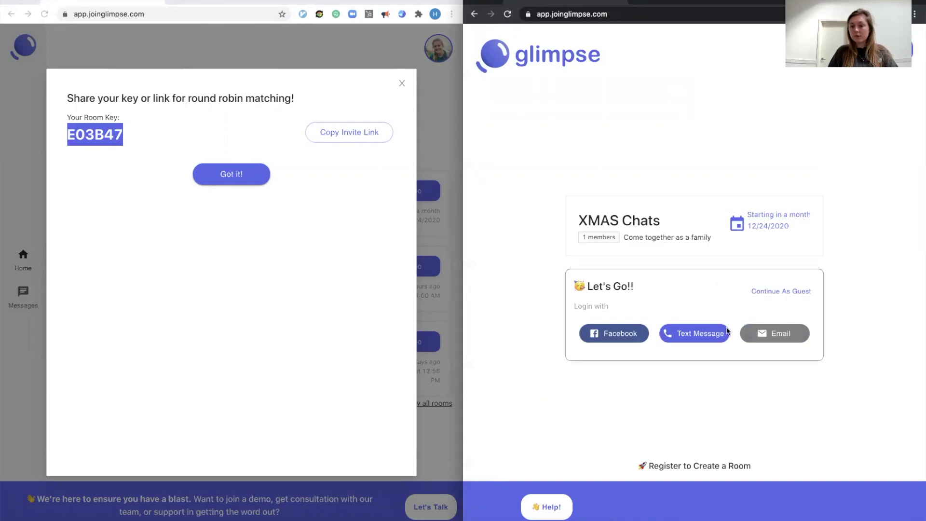
Step: Open the copied invite link in the private window and join as a guest with microphone and camera access allowed
left_click(250, 223)
left_click(331, 133)
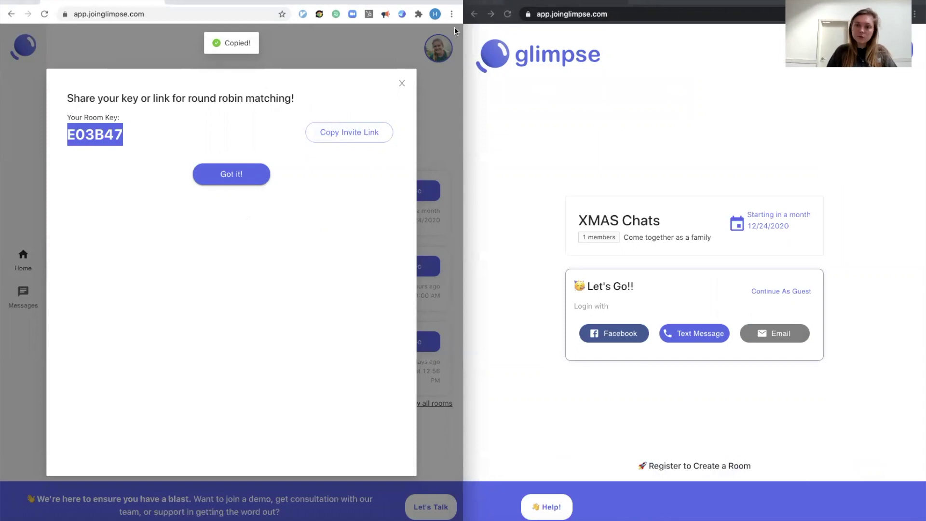
left_click(726, 10)
key("super+v")
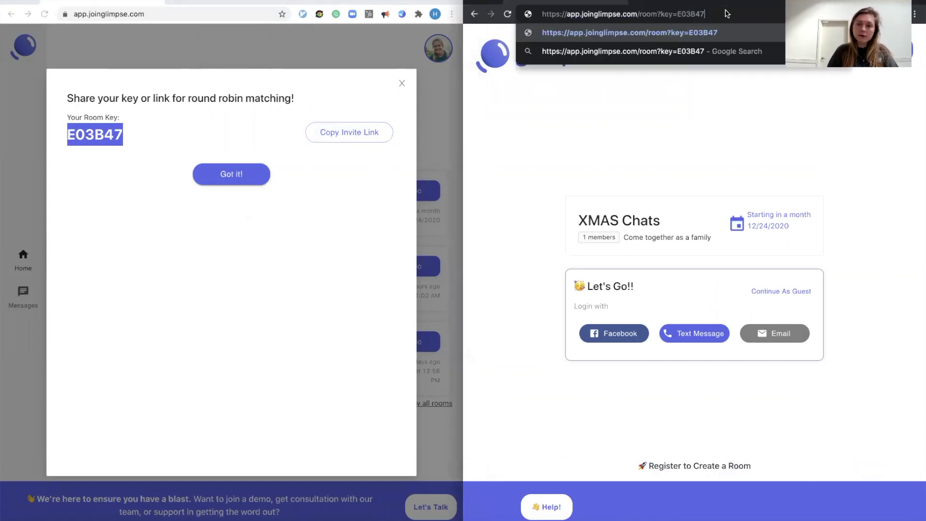
key("Return")
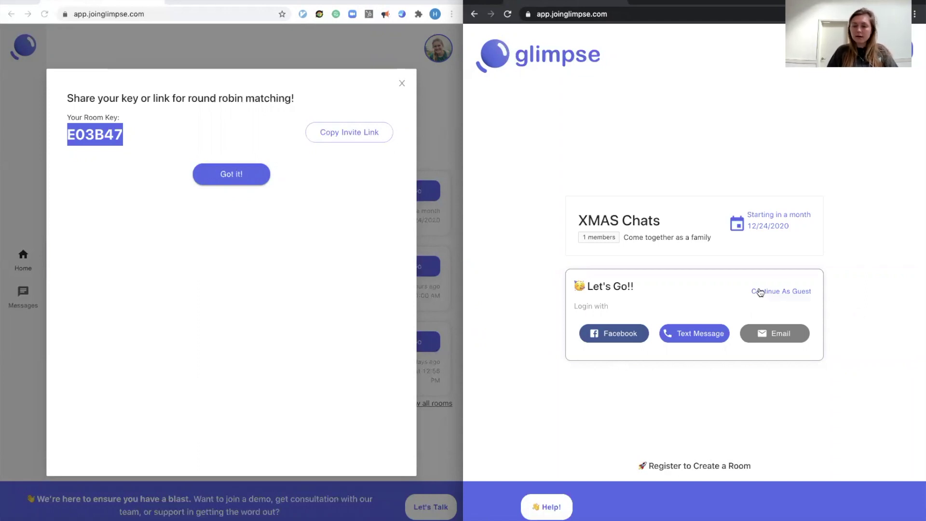
left_click(801, 292)
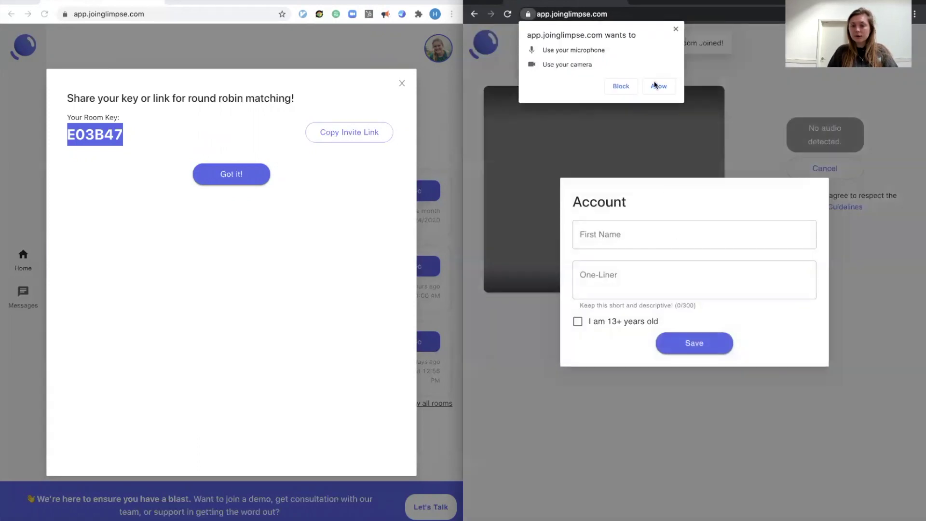
left_click(660, 84)
Step: Save the guest account with a first name, the one-liner "I am new here! Merry XMAS." and the 13+ age confirmation
left_click(600, 231)
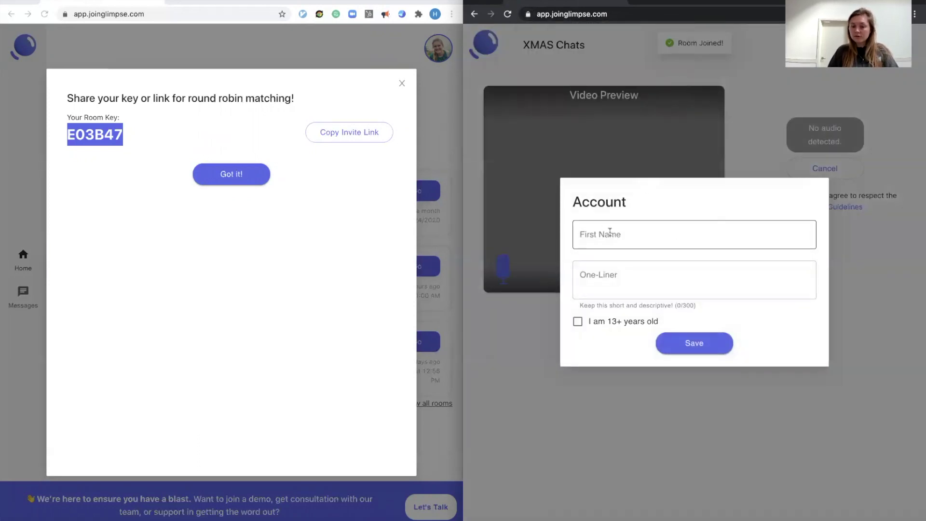
left_click(740, 275)
left_click(700, 221)
type("Lola")
key("Tab")
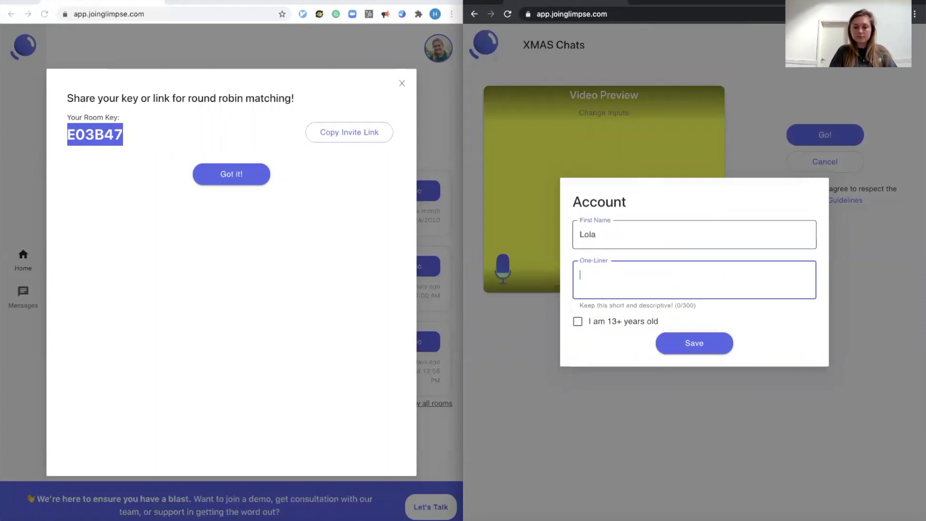
type("I am new here! Merry XMAS.")
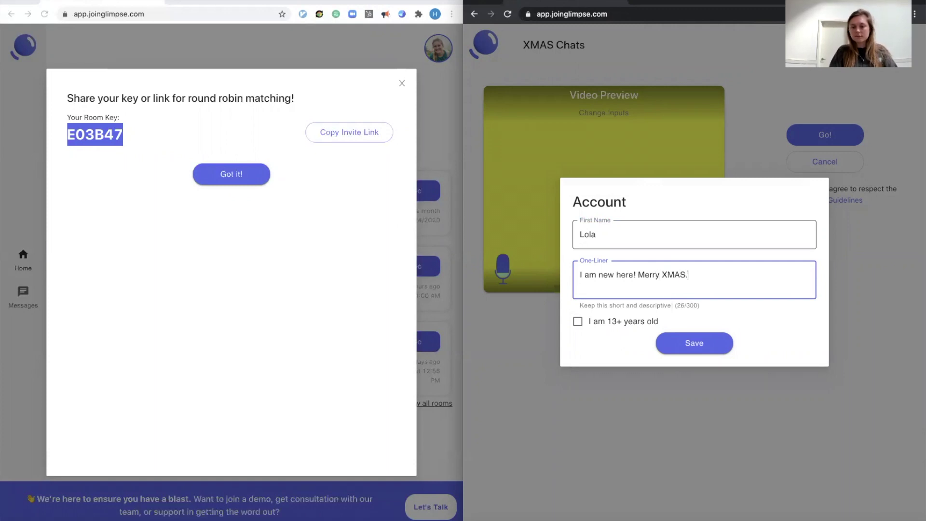
left_click(612, 321)
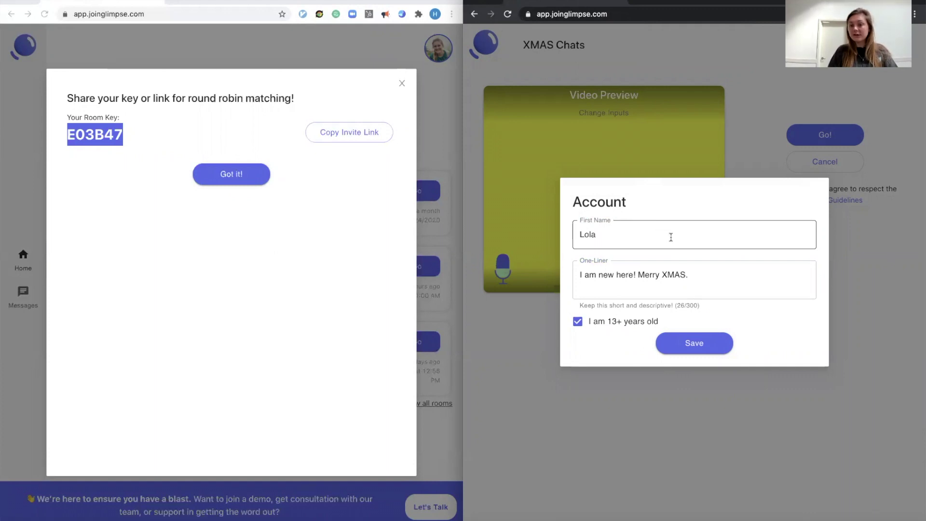
left_click(684, 345)
Step: Change the video input to Logitech BRIO #2 (046d:085e) and close the video and audio settings
left_click(613, 113)
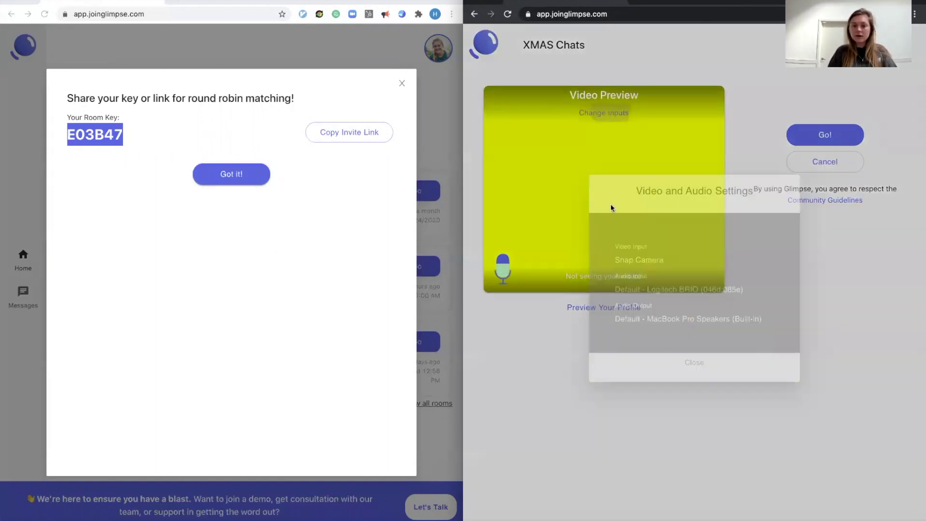
left_click(635, 261)
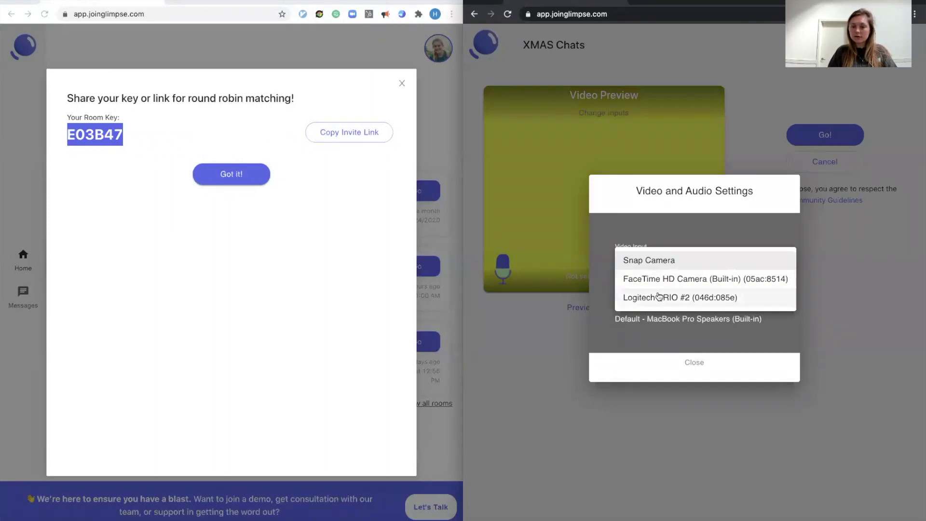
left_click(660, 296)
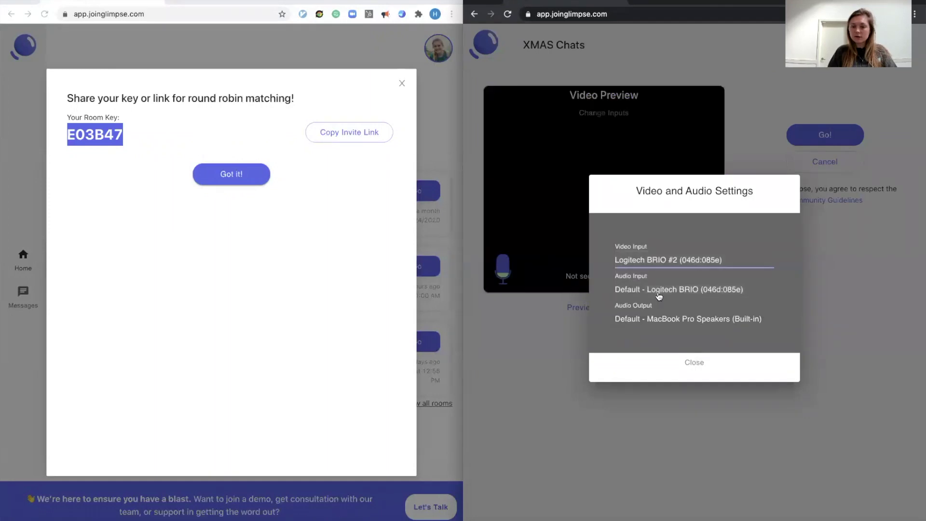
left_click(694, 362)
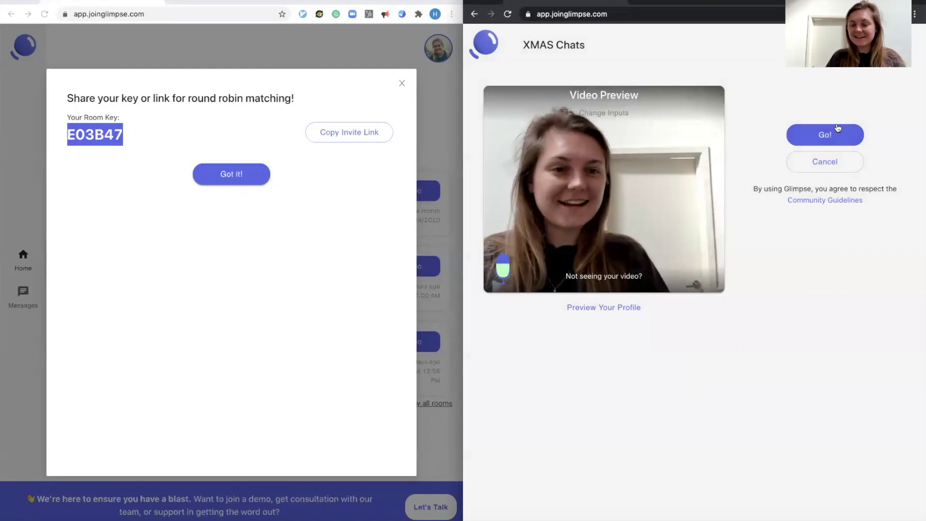
Step: Enlarge the guest window to examine the video preview page, and return it to the side-by-side layout
key("ctrl+alt+Return")
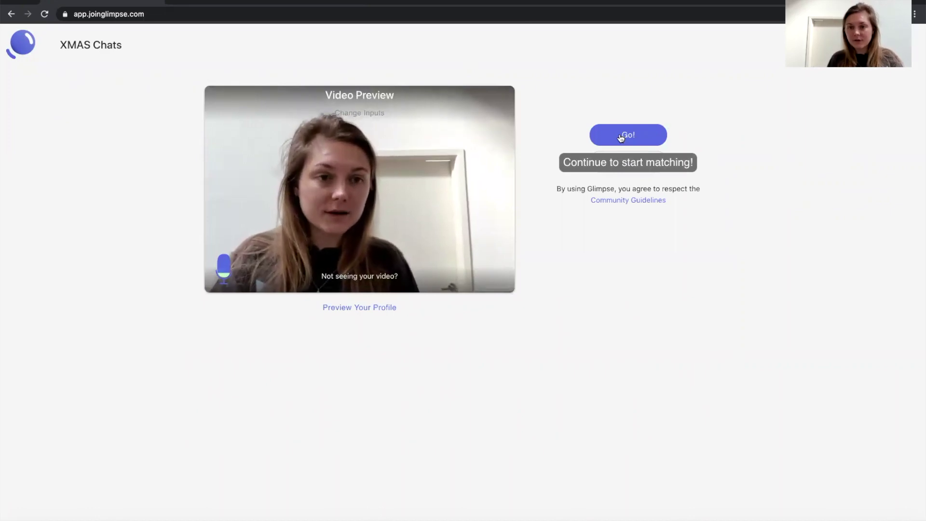
key("ctrl+alt+Right")
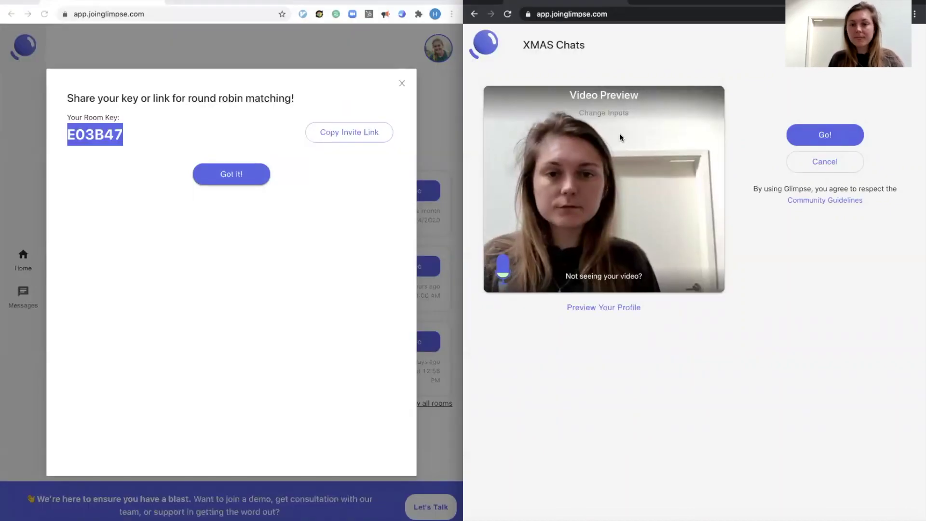
Step: Cancel the guest's video preview of the XMAS Chats room and dismiss the profile picture prompt
left_click(811, 162)
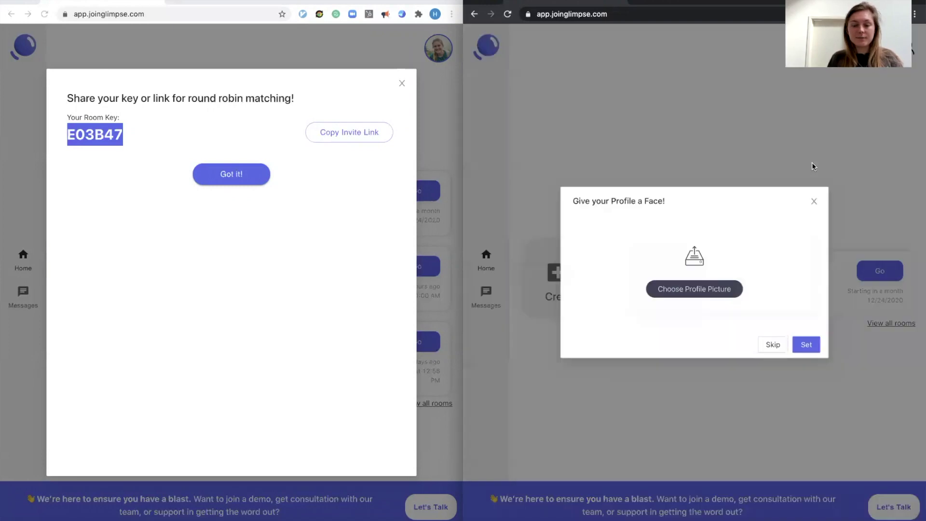
left_click(813, 202)
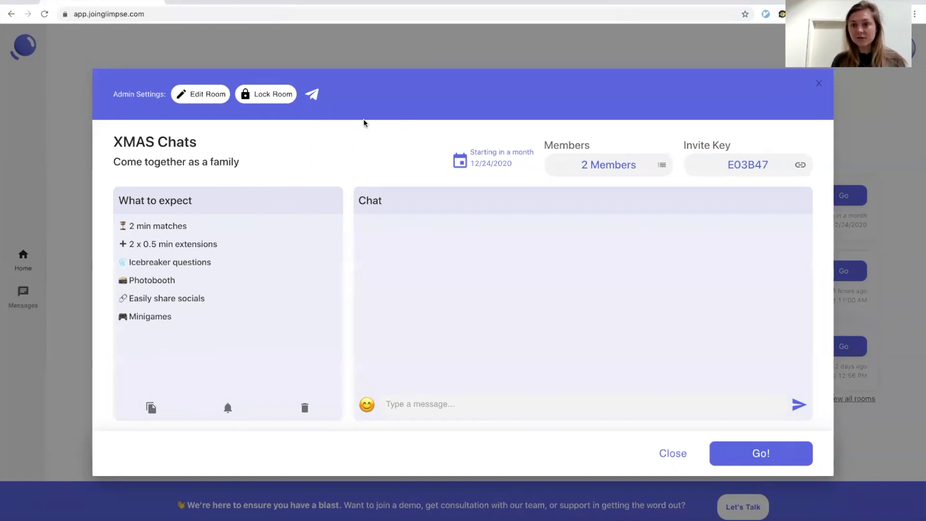
Step: Open the XMAS Chats room details in the host window and start editing the room
left_click(440, 64)
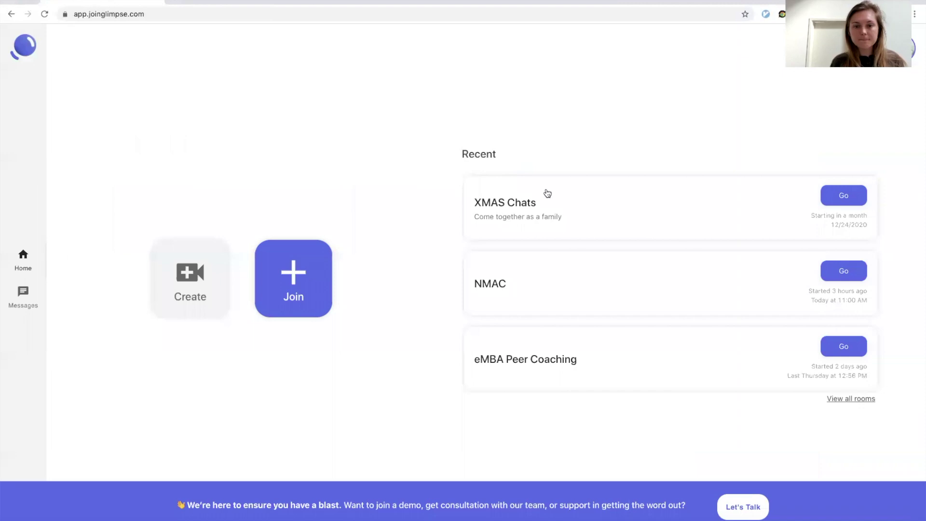
left_click(591, 204)
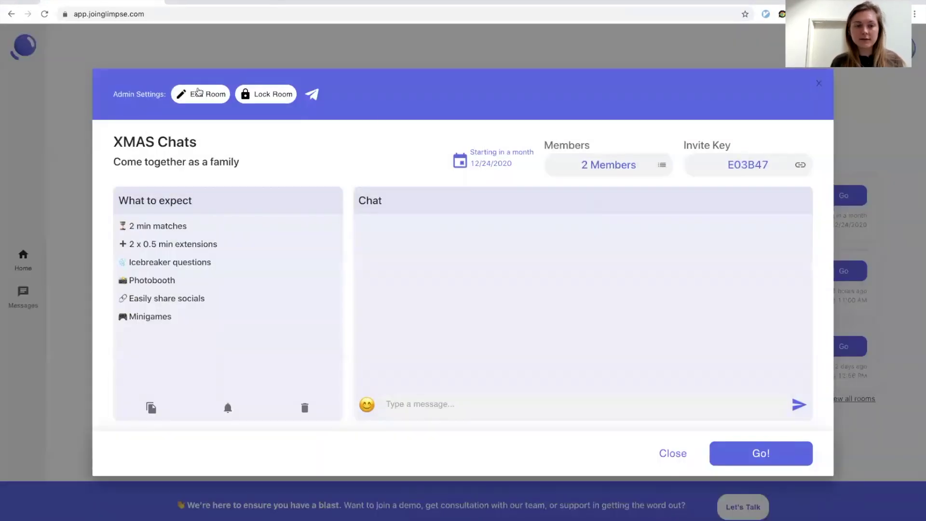
left_click(207, 92)
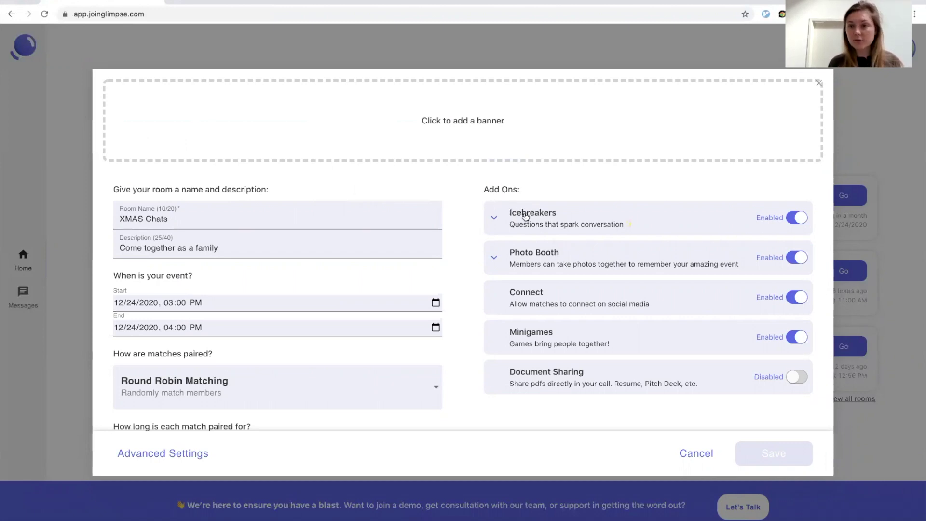
Step: Find the chapel image on the Mac by searching for "chapel." and upload it as the room's banner
left_click(450, 118)
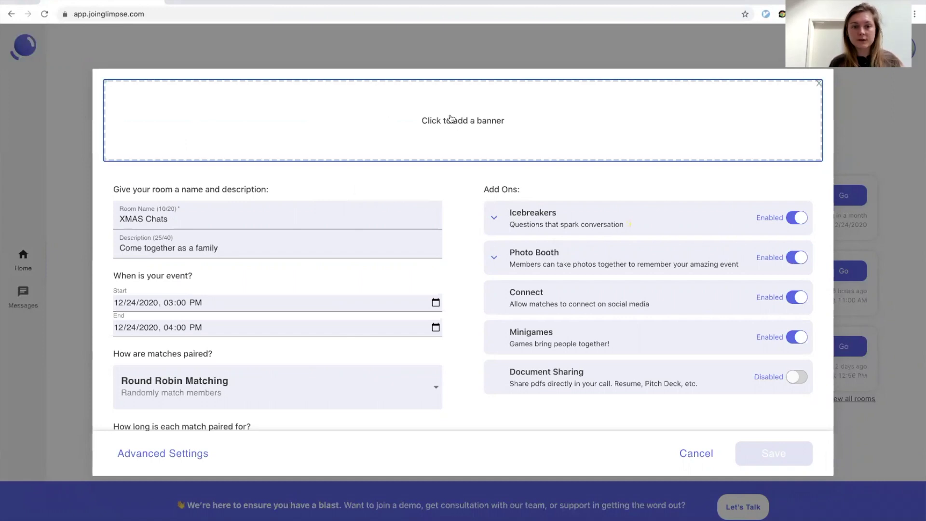
left_click(601, 30)
type("chapel.")
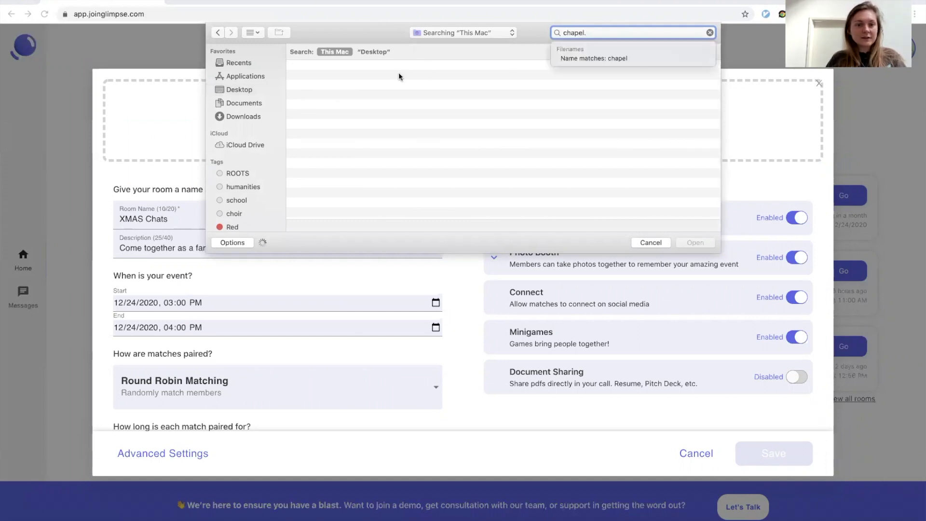
left_click(374, 78)
double_click(374, 78)
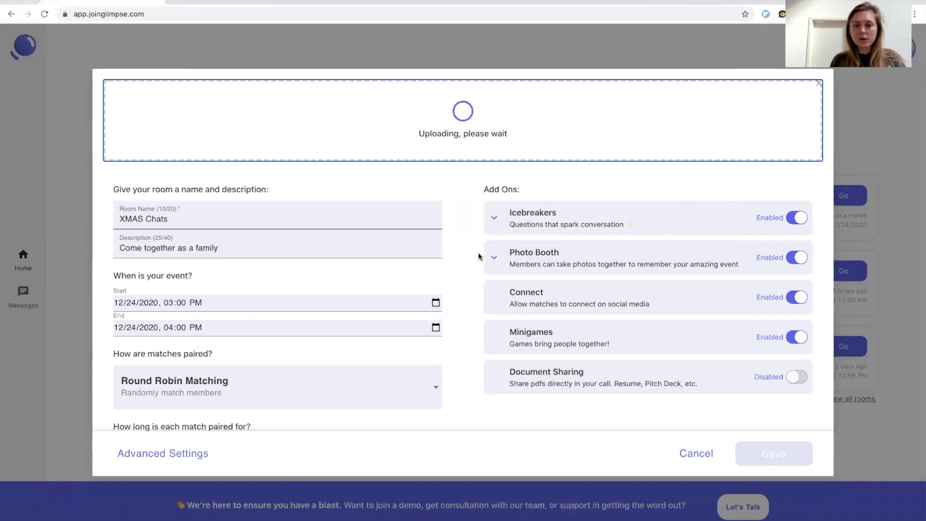
Step: Expand the Icebreakers add-on and select the Turn back time, Personal history, Which one and Job recruiting question categories
left_click(492, 220)
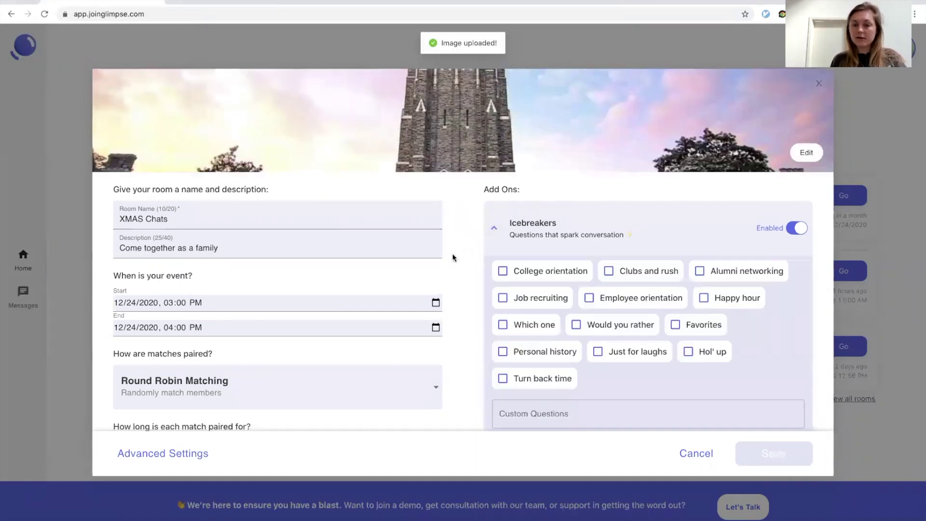
scroll(454, 258, "down", 2)
scroll(454, 258, "up", 1)
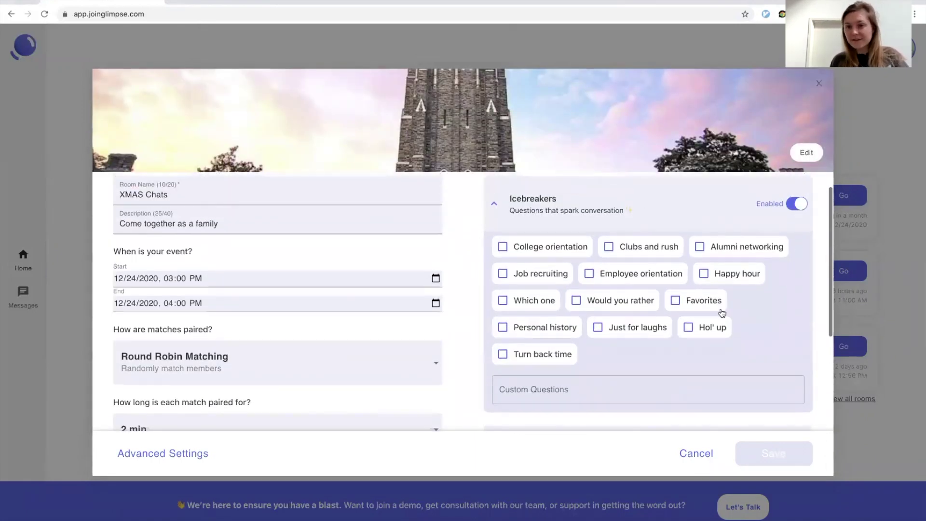
mouse_move(605, 342)
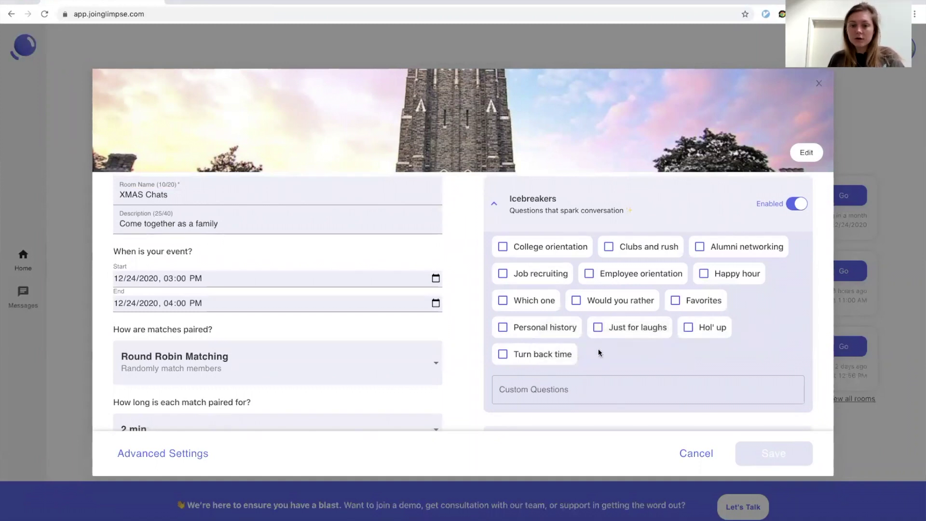
left_click(530, 356)
left_click(530, 326)
left_click(531, 300)
left_click(536, 273)
left_click(524, 384)
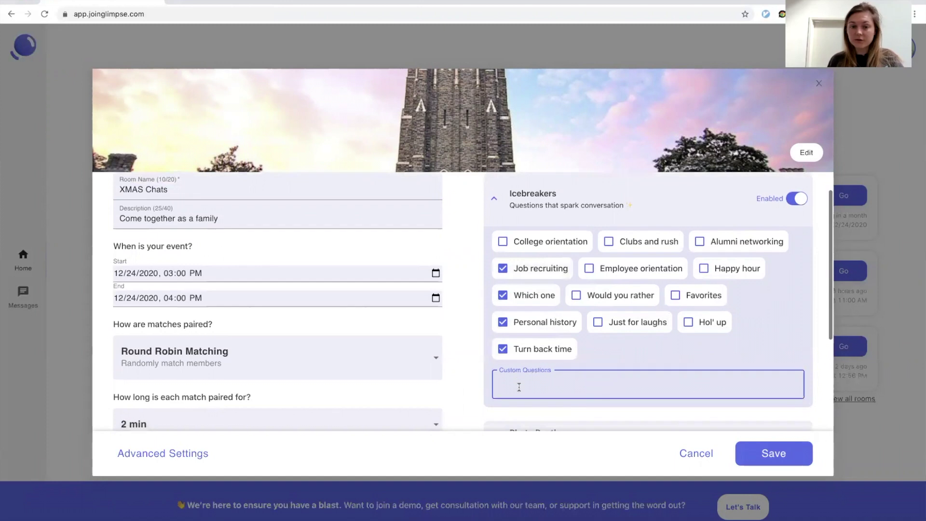
scroll(521, 386, "down", 1)
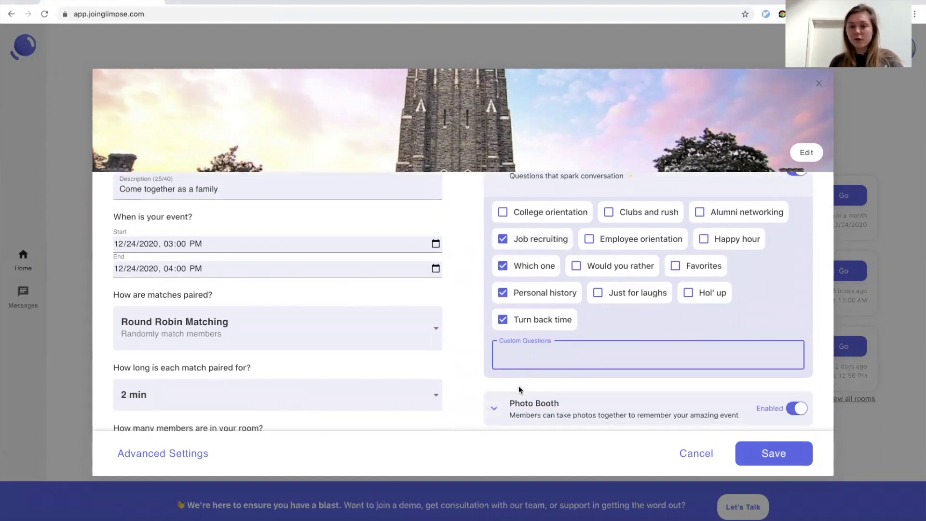
Step: Clear the selected icebreaker question categories, including Turn back time and Job recruiting
left_click(517, 319)
left_click(513, 268)
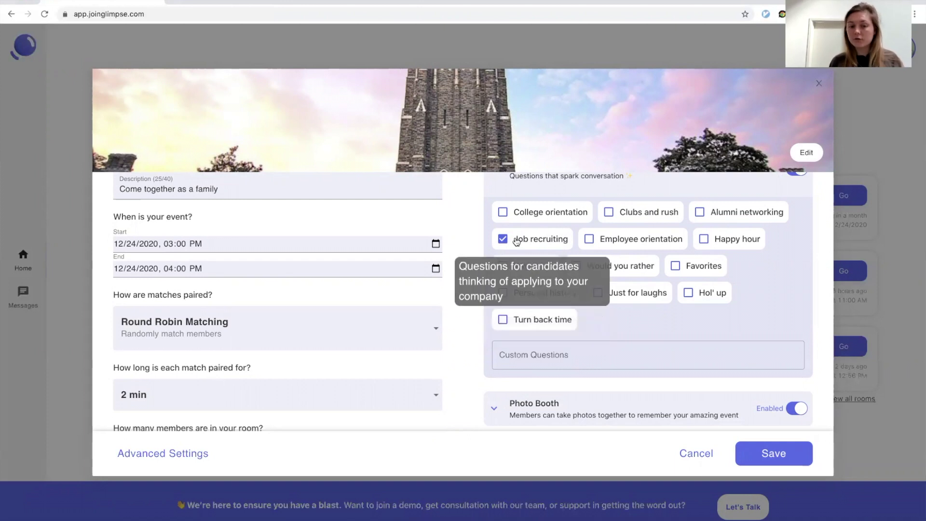
left_click(505, 239)
Step: Select the icebreaker categories Turn back time, Personal history, Which one, Job recruiting, Employee orientation, Would you rather and Just for laughs
left_click(528, 351)
left_click(536, 324)
left_click(534, 291)
left_click(535, 268)
left_click(535, 243)
left_click(600, 245)
left_click(603, 268)
left_click(625, 295)
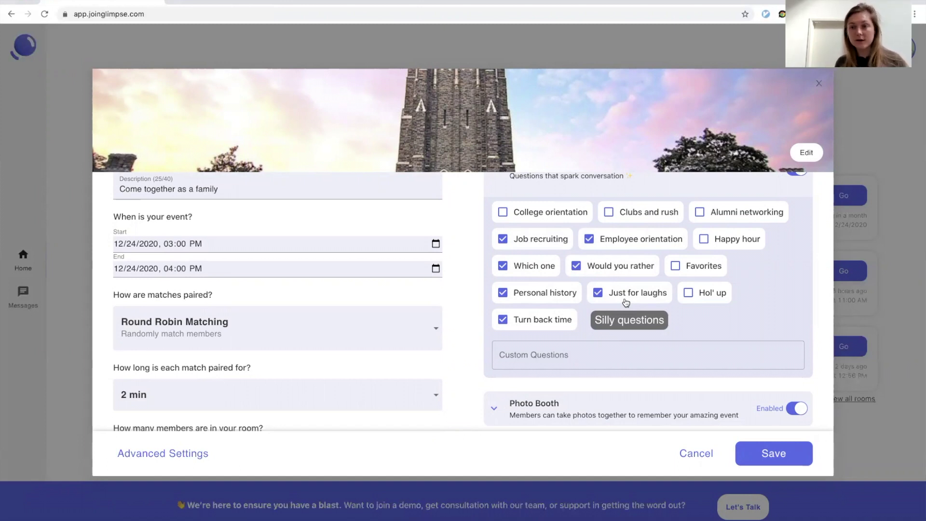
Step: Expand the Photo Booth add-on and choose the bare-tree winter frame with the snowman
scroll(626, 302, "down", 1)
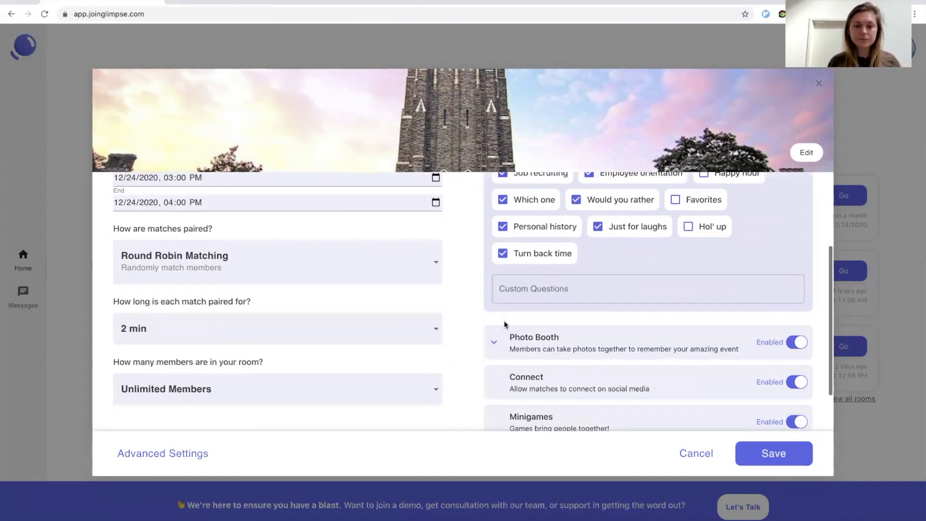
scroll(442, 326, "down", 2)
left_click(486, 302)
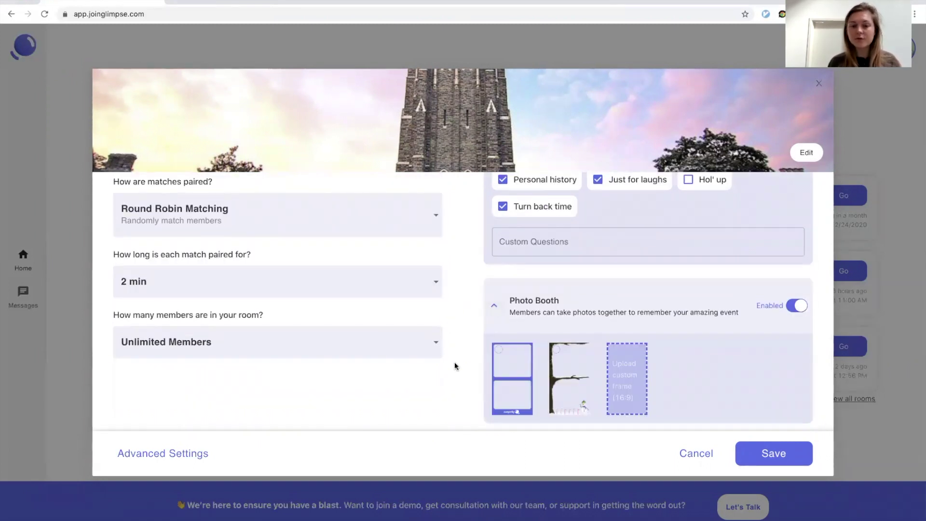
scroll(454, 362, "down", 1)
scroll(455, 365, "down", 1)
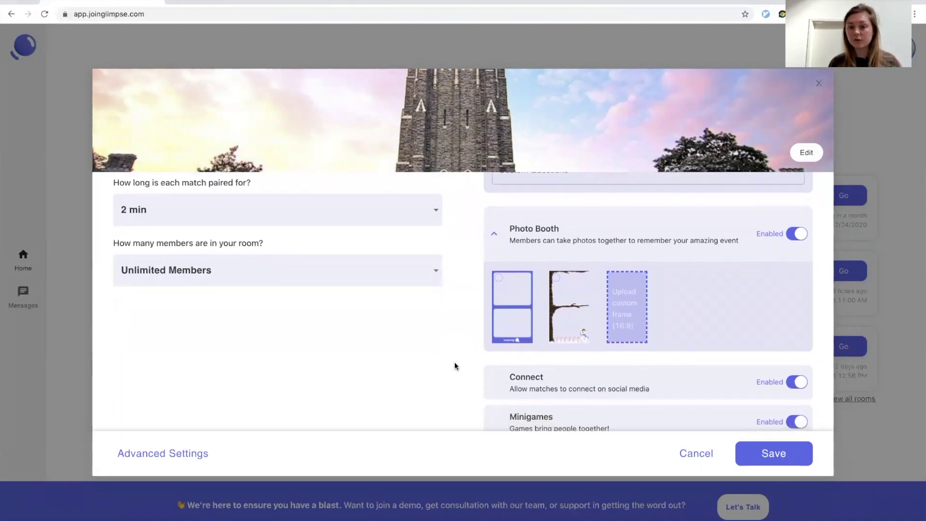
left_click(573, 307)
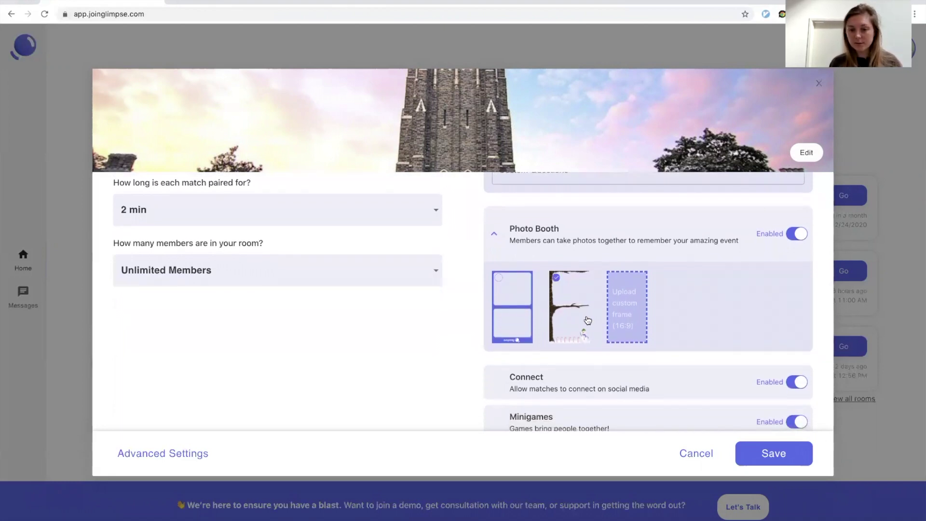
Step: Search for "fall", preview Fall Glimpse Frame.png and upload it as a custom Photo Booth frame
left_click(622, 299)
left_click(462, 275)
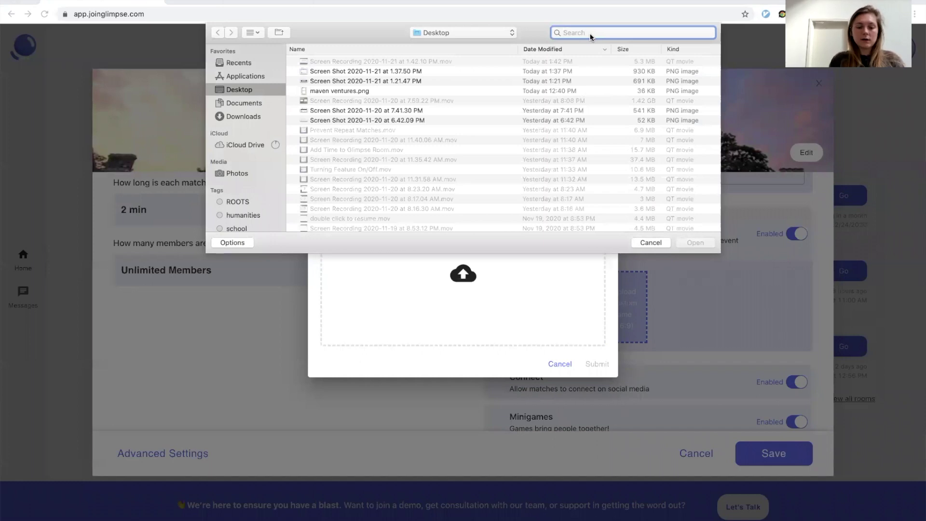
type("fall")
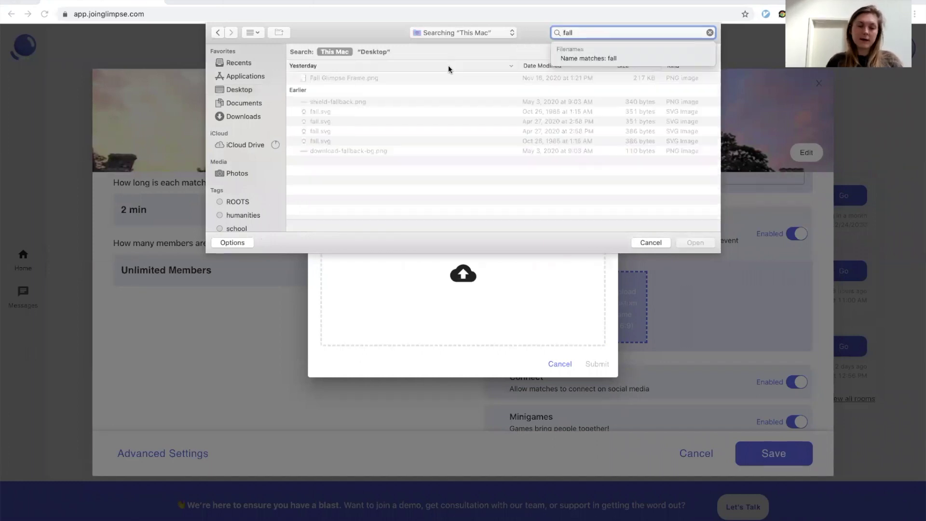
left_click(408, 78)
key("space")
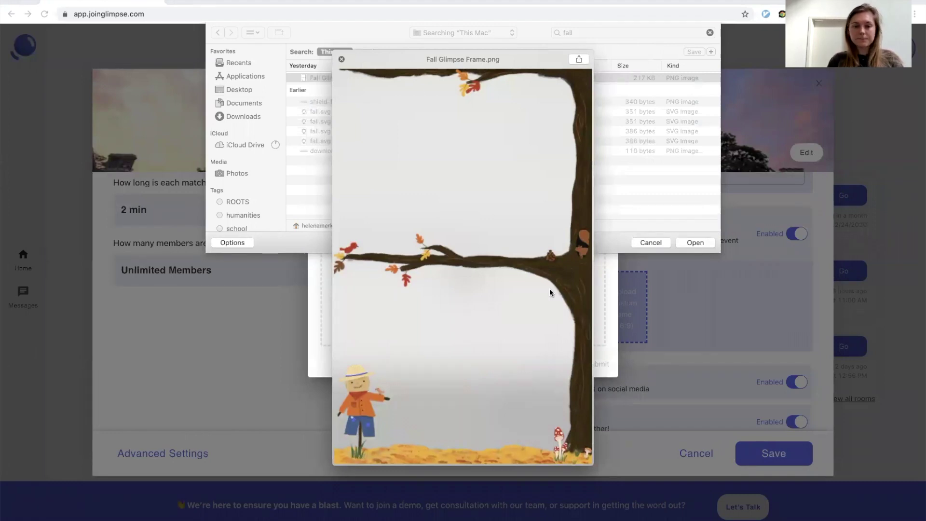
key("space")
key("Return")
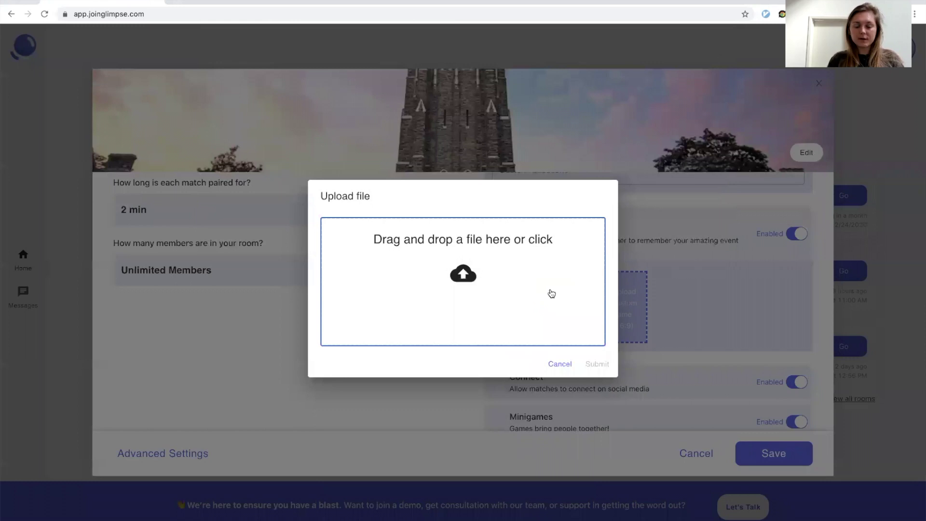
left_click(597, 410)
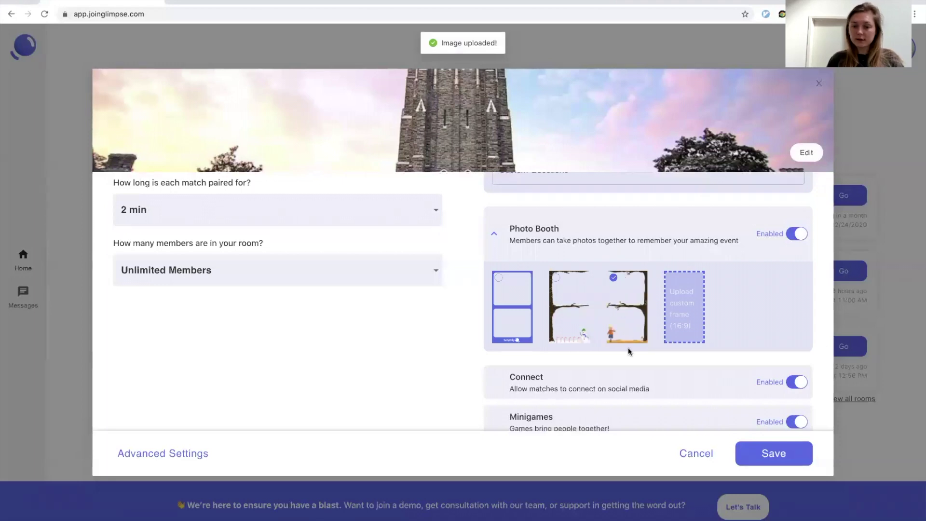
Step: Disable the Photo Booth, Icebreakers, Minigames and Connect add-ons
scroll(571, 285, "up", 2)
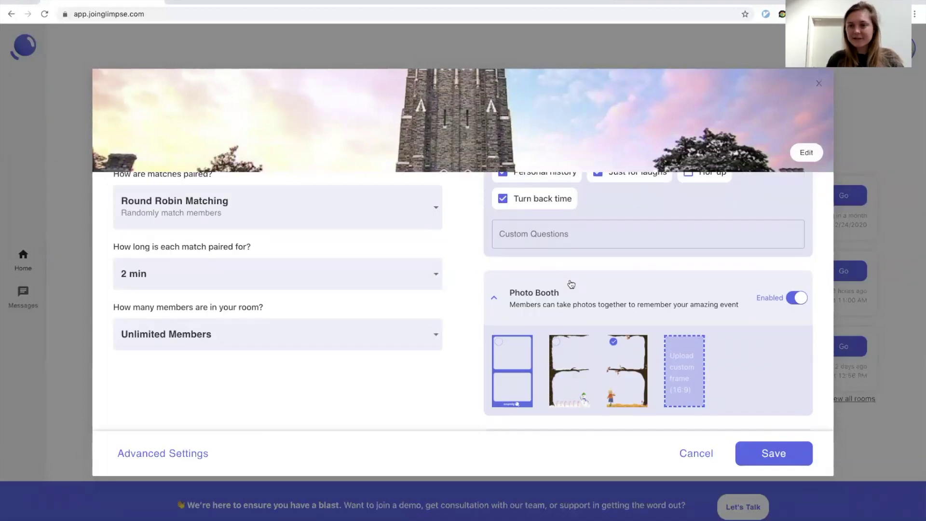
left_click(798, 297)
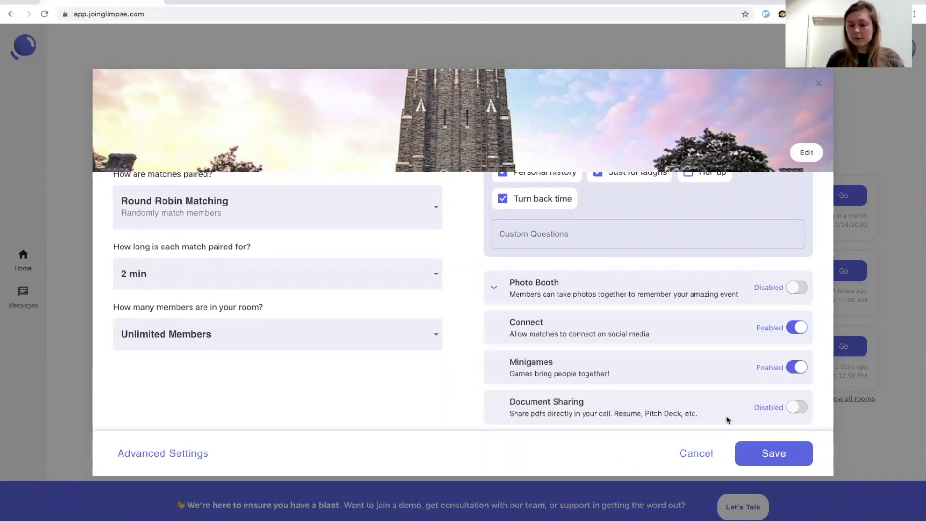
scroll(679, 283, "up", 5)
left_click(796, 230)
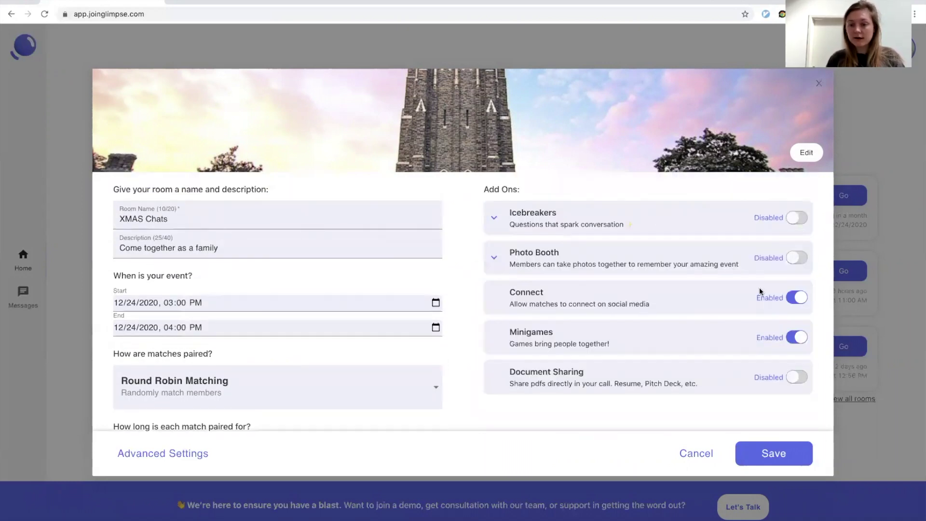
left_click(797, 337)
left_click(794, 296)
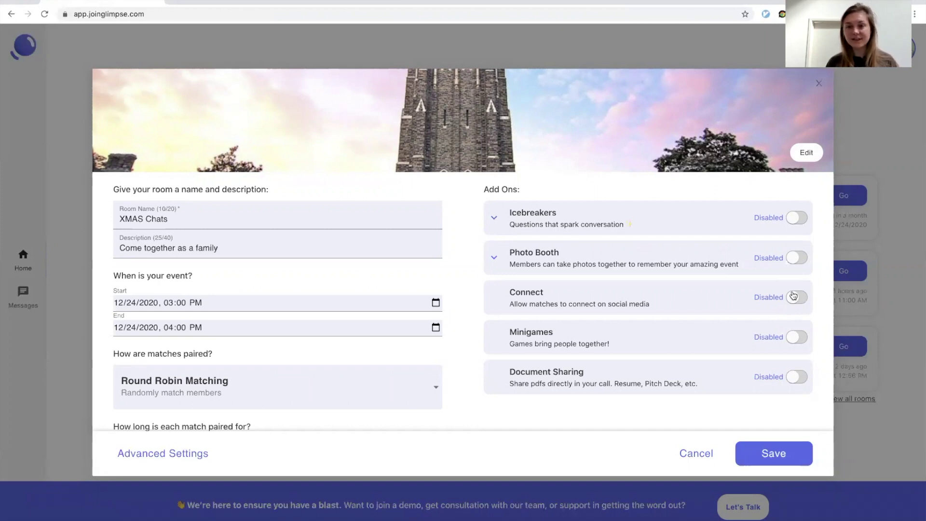
Step: Enable the Icebreakers, Photo Booth and Document Sharing add-ons, with the fall frame selected for the photo booth
left_click(796, 221)
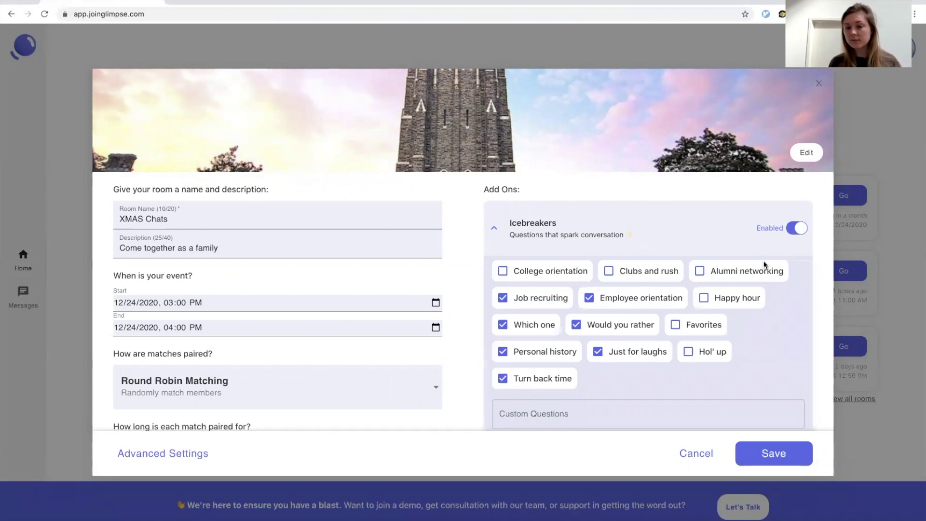
scroll(750, 273, "down", 3)
scroll(750, 274, "down", 3)
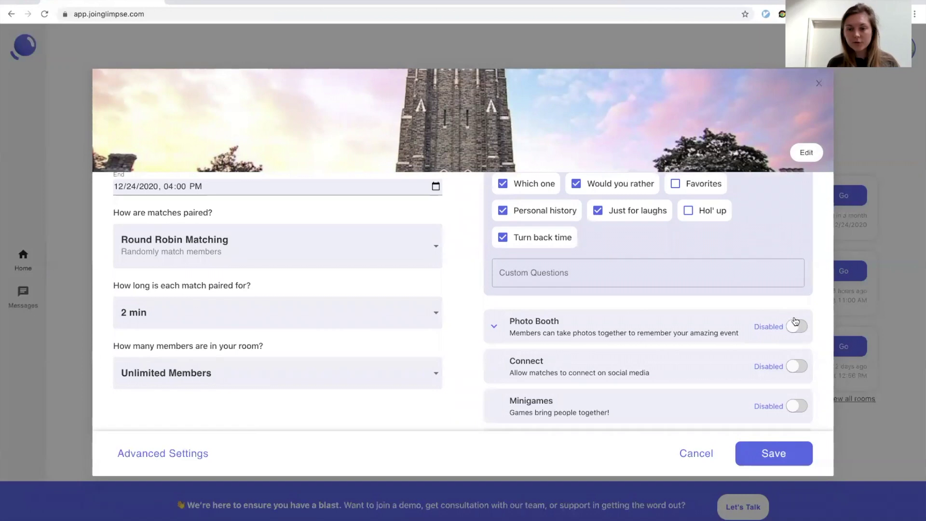
left_click(795, 324)
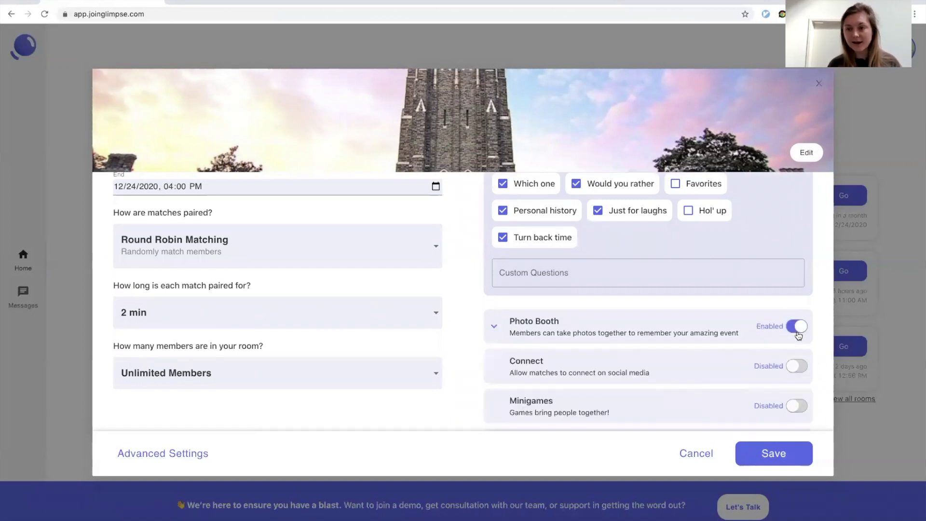
left_click(713, 322)
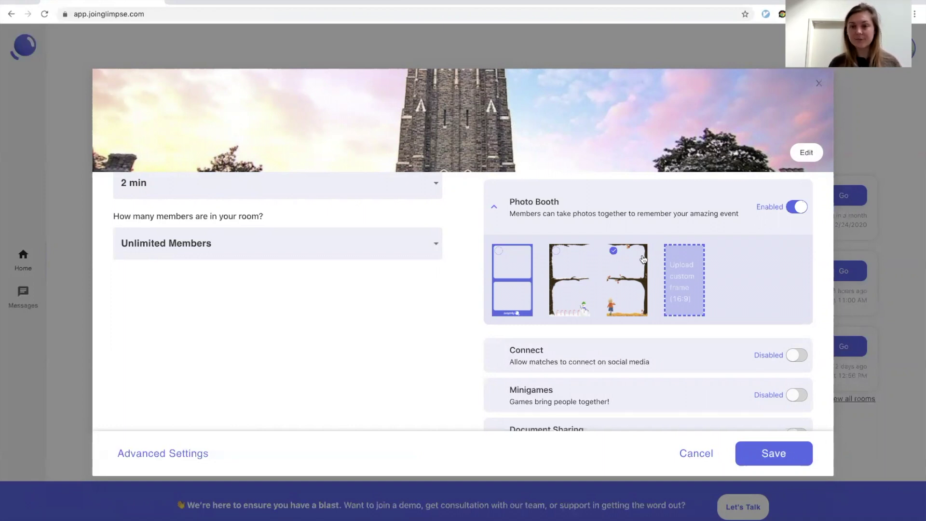
left_click(613, 251)
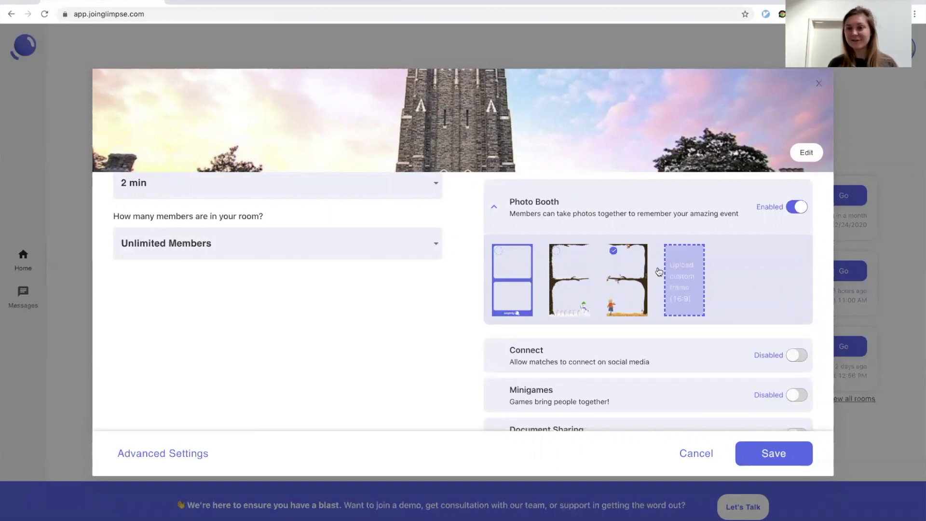
scroll(613, 306, "down", 1)
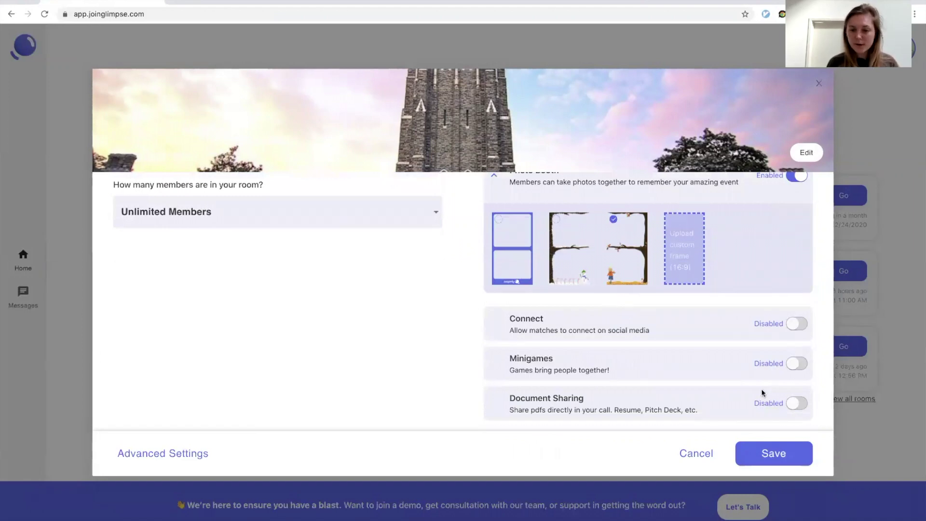
left_click(798, 403)
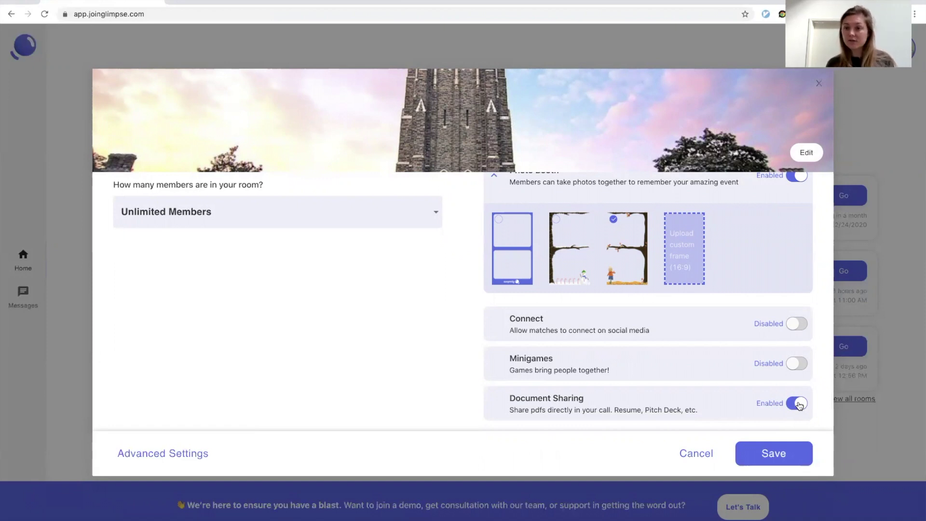
Step: Disable the Document Sharing add-on and change how matches are paired to Optimized Matching
left_click(799, 405)
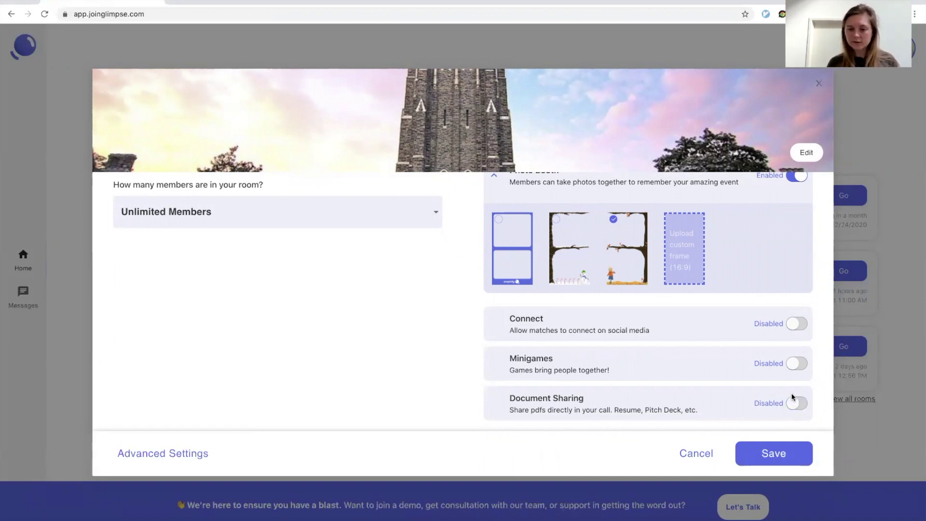
scroll(778, 384, "up", 5)
scroll(259, 320, "down", 1)
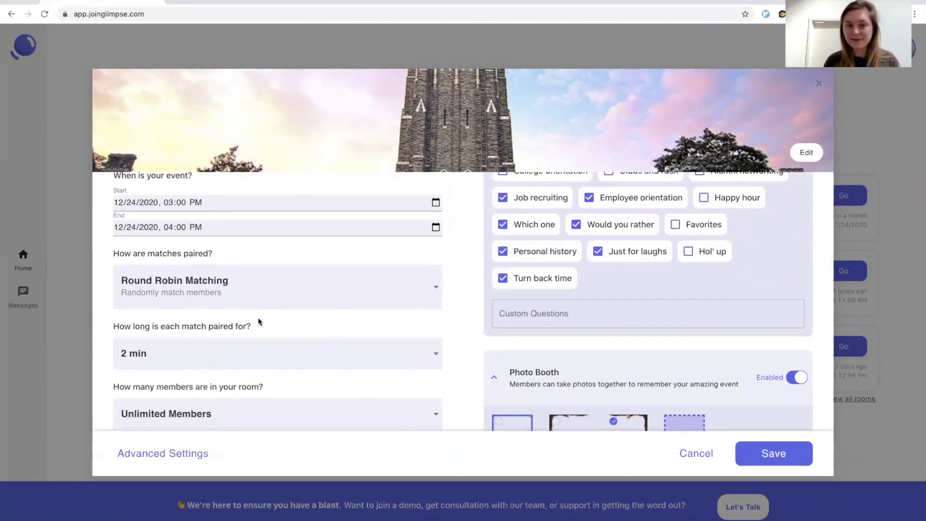
left_click(219, 289)
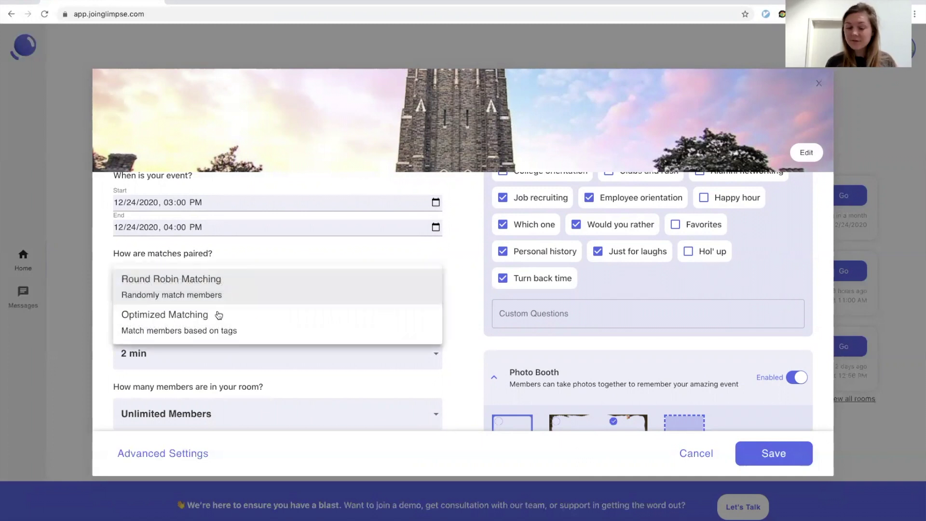
left_click(188, 327)
Step: Add the match types Elves, Reindeer, Santa and Children to the room's optimized matching
left_click(169, 327)
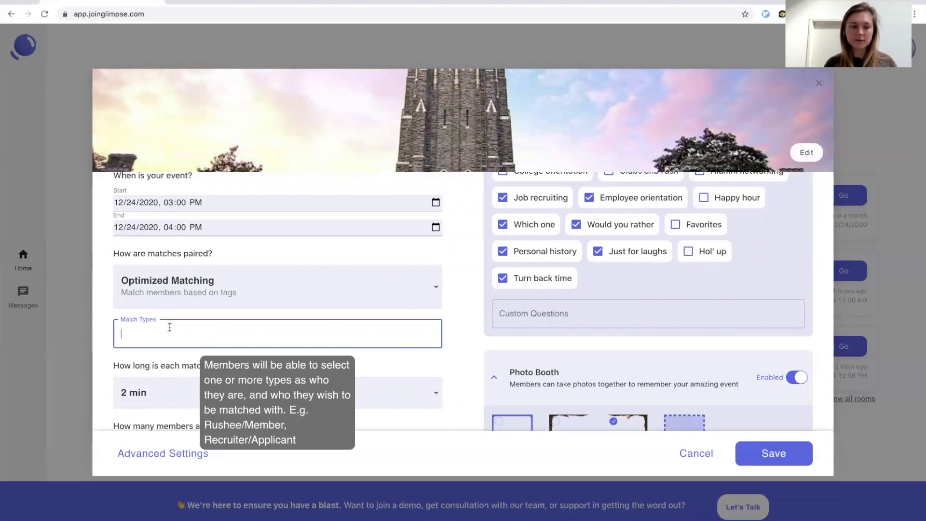
scroll(169, 327, "up", 3)
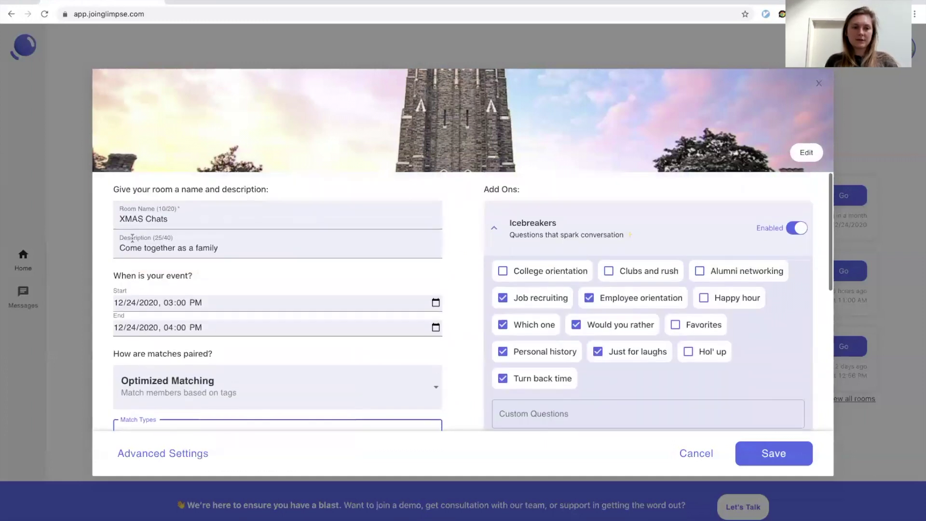
scroll(208, 233, "down", 4)
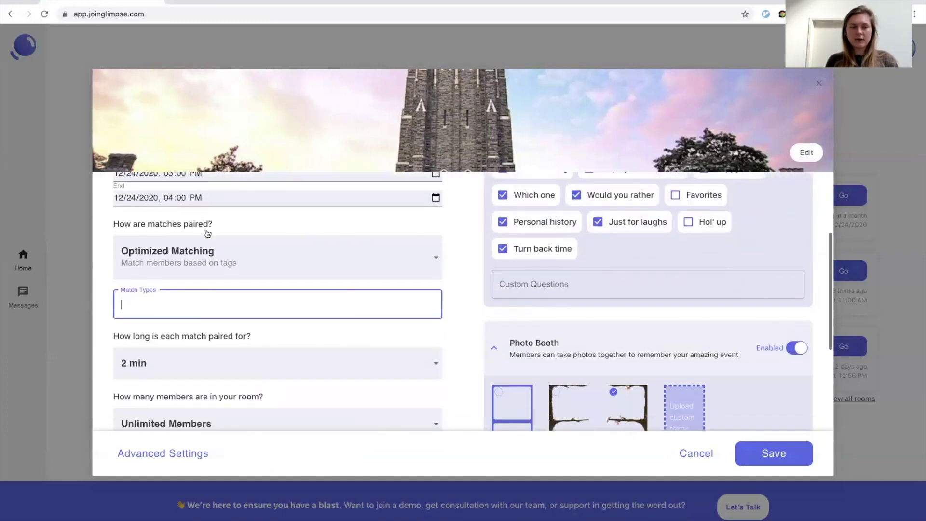
type("Elves")
key("Return")
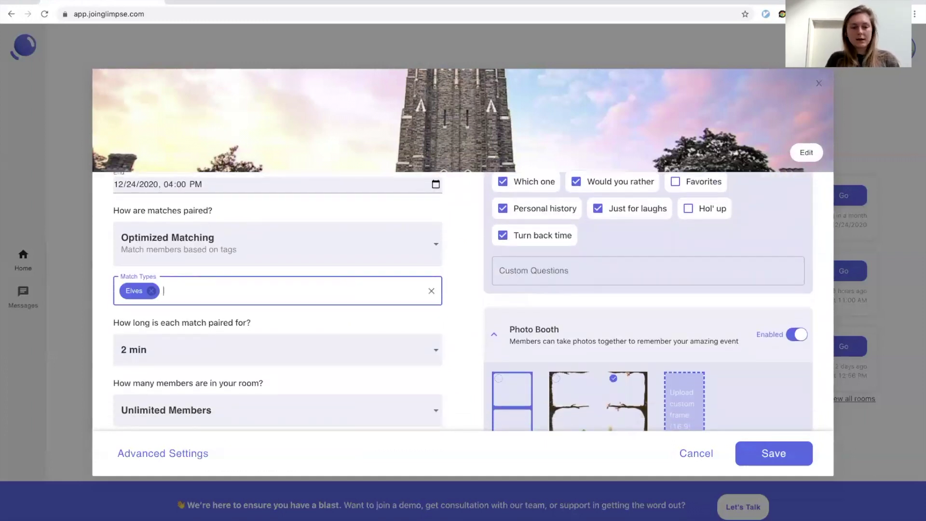
type("R")
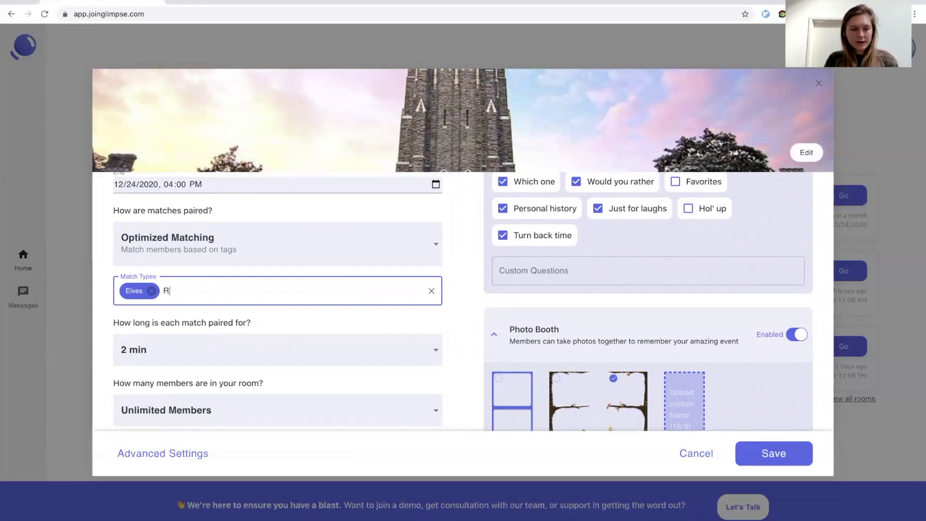
type("eindeer")
key("Return")
type("S")
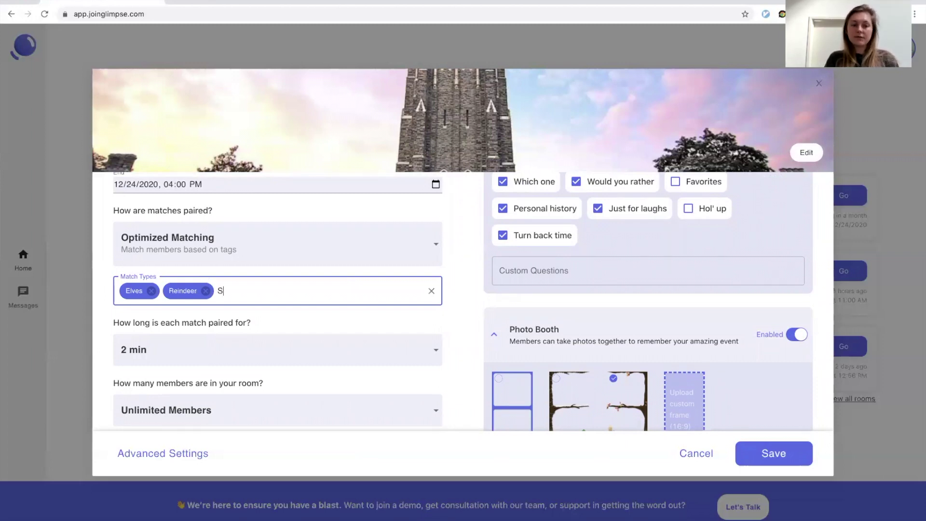
type("anta")
key("Return")
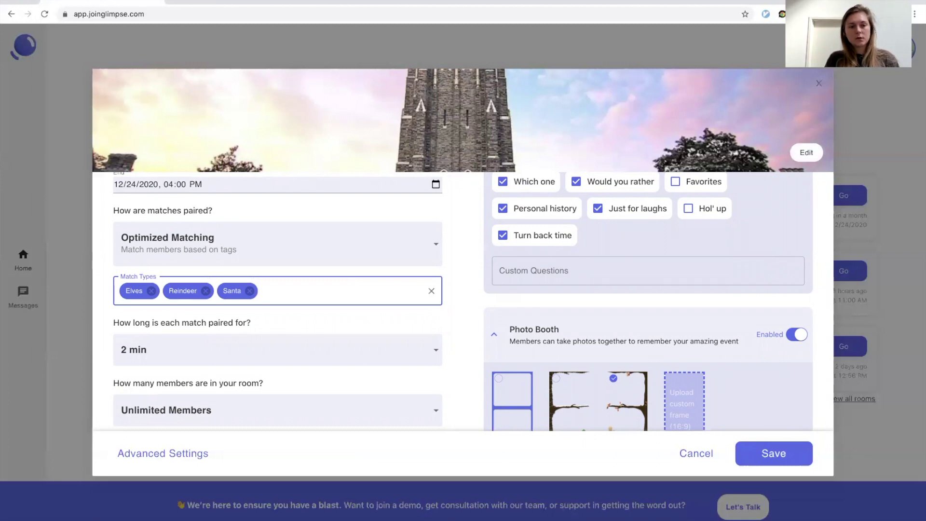
type("Children")
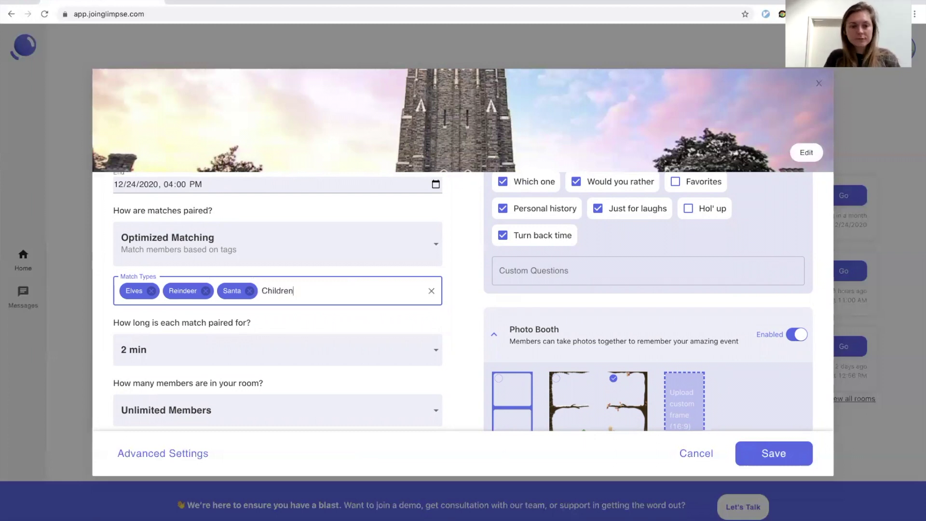
key("Return")
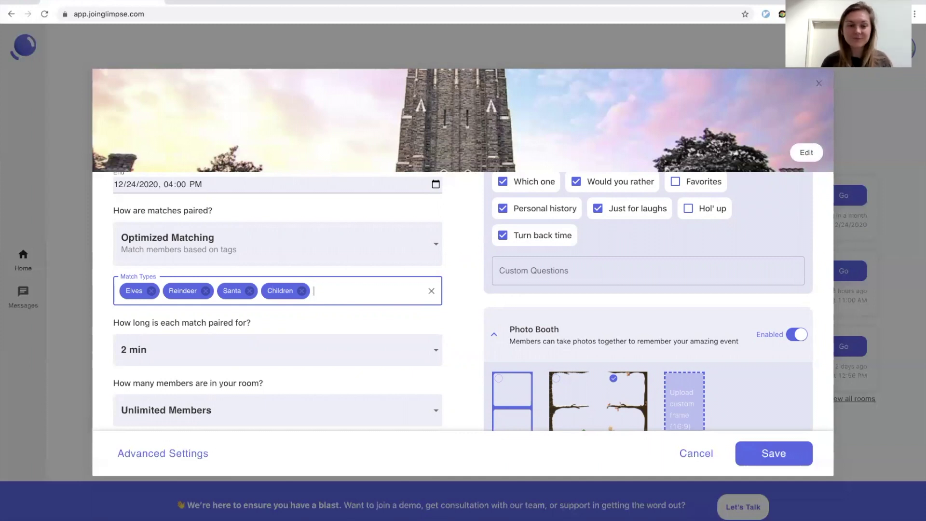
Step: Set the length of each match to 4 min and open the room's advanced settings
left_click(181, 351)
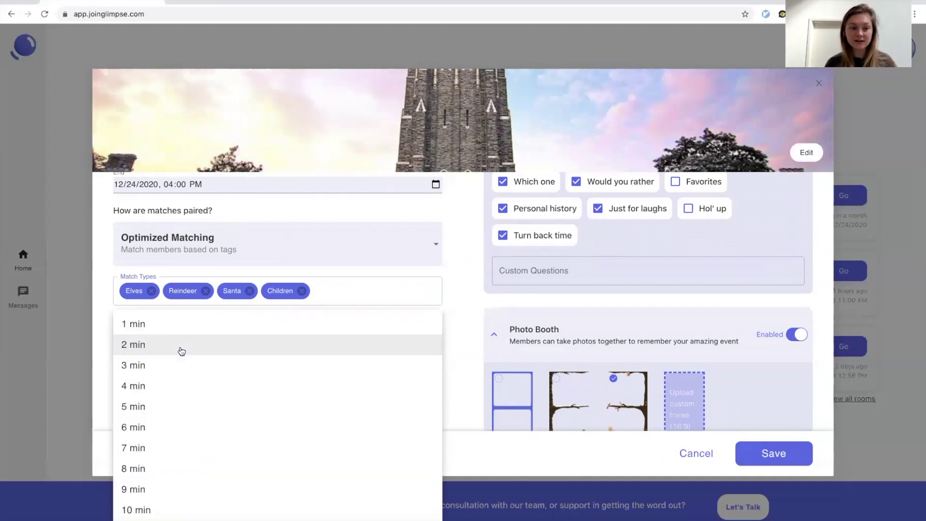
left_click(160, 386)
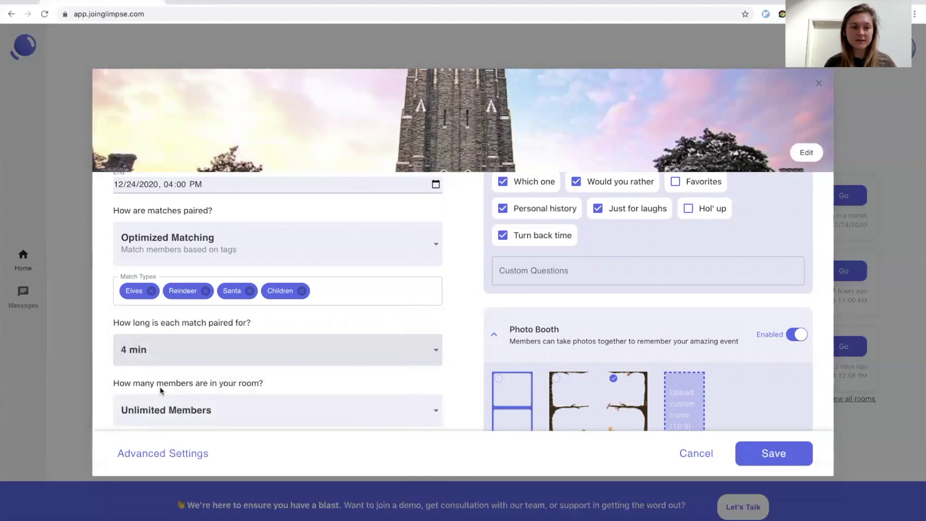
scroll(160, 387, "down", 1)
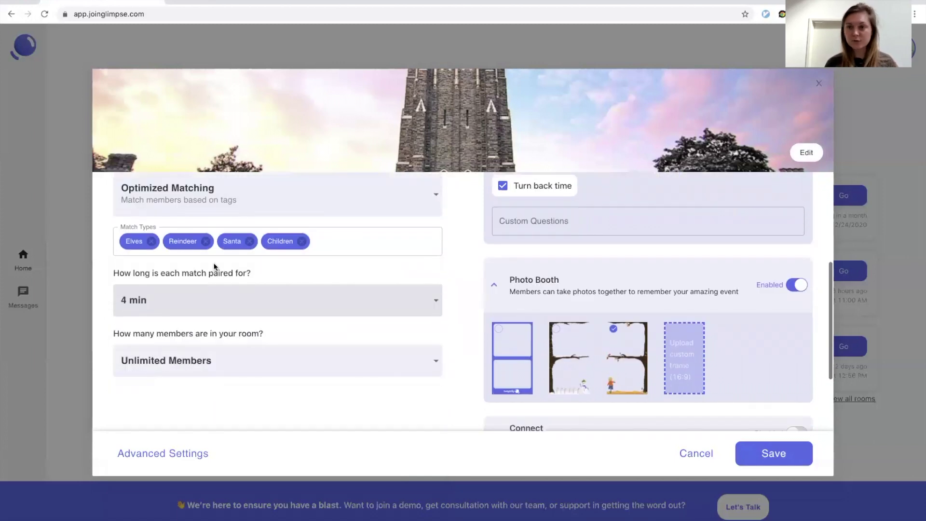
scroll(181, 260, "down", 1)
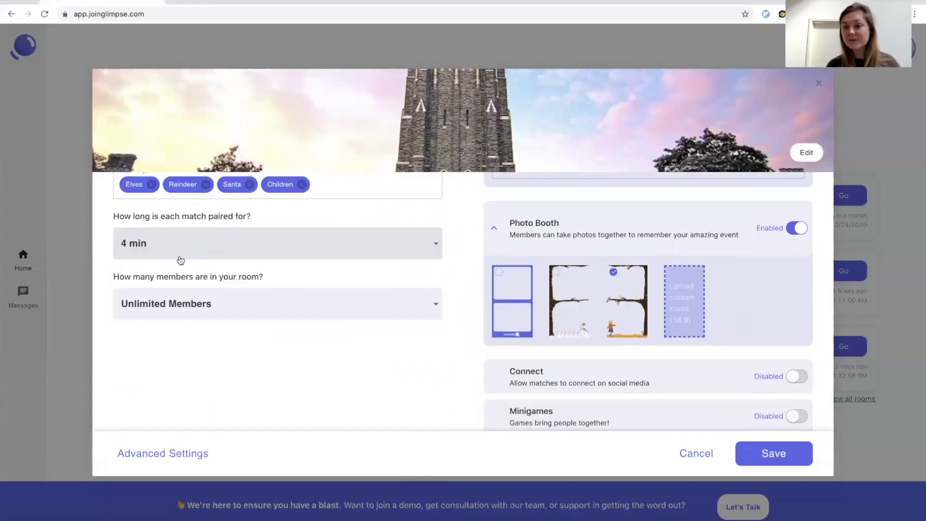
left_click(160, 454)
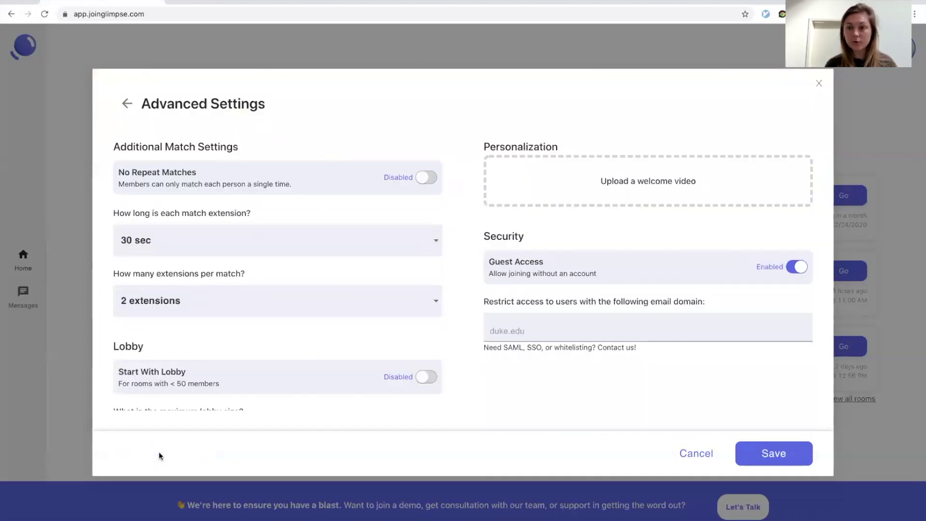
Step: Try out the No Repeat Matches setting by enabling and disabling it
left_click(426, 178)
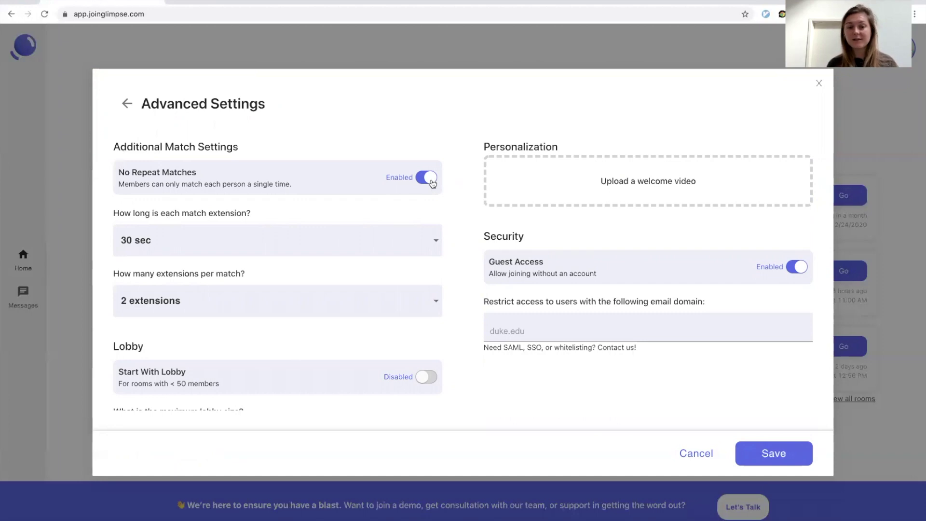
left_click(432, 183)
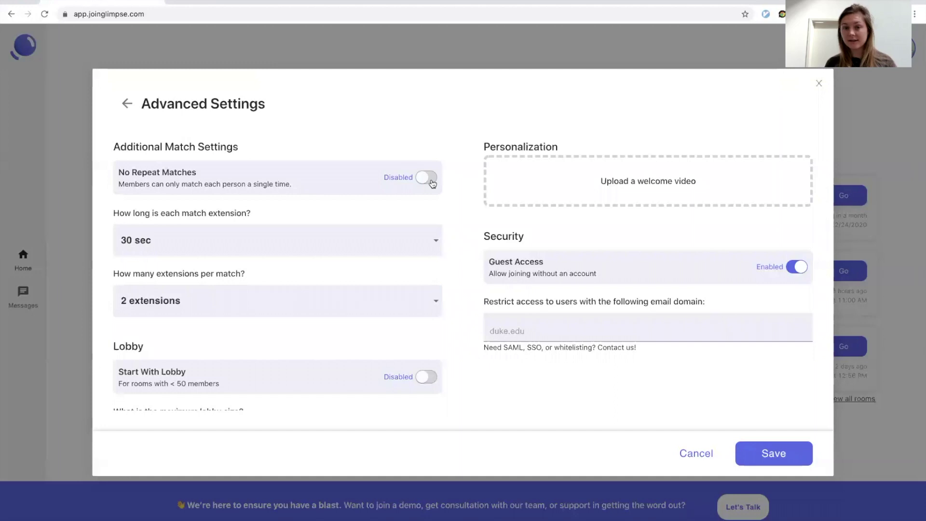
left_click(431, 180)
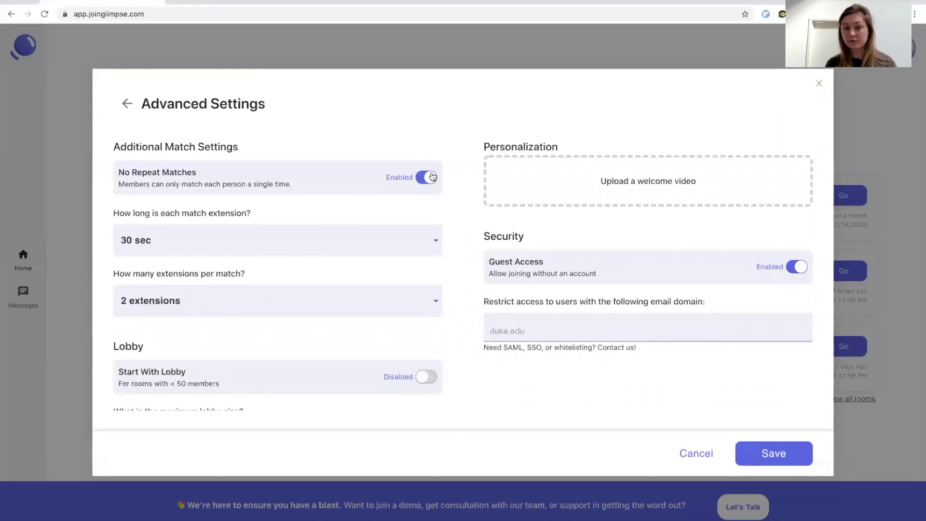
left_click(432, 177)
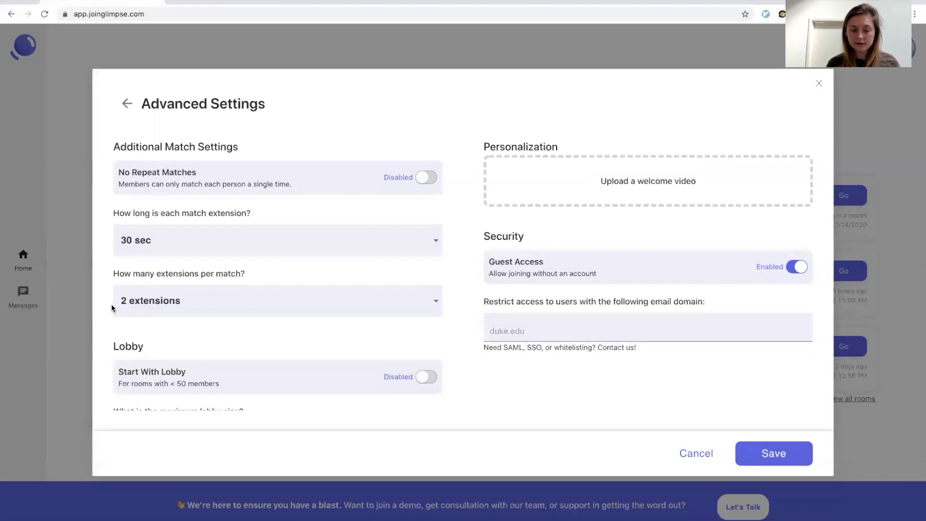
Step: Set the number of extensions per match to 0 and review the lobby and group chat settings
left_click(149, 316)
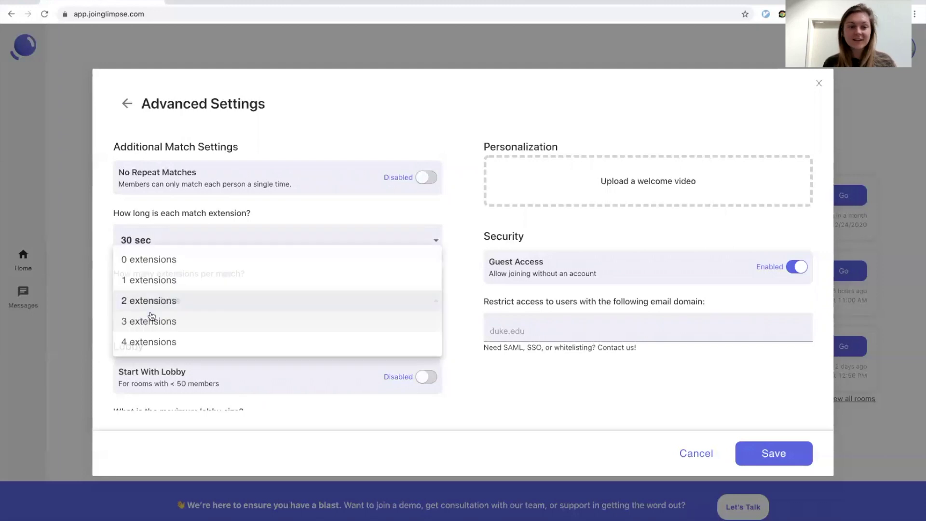
left_click(154, 259)
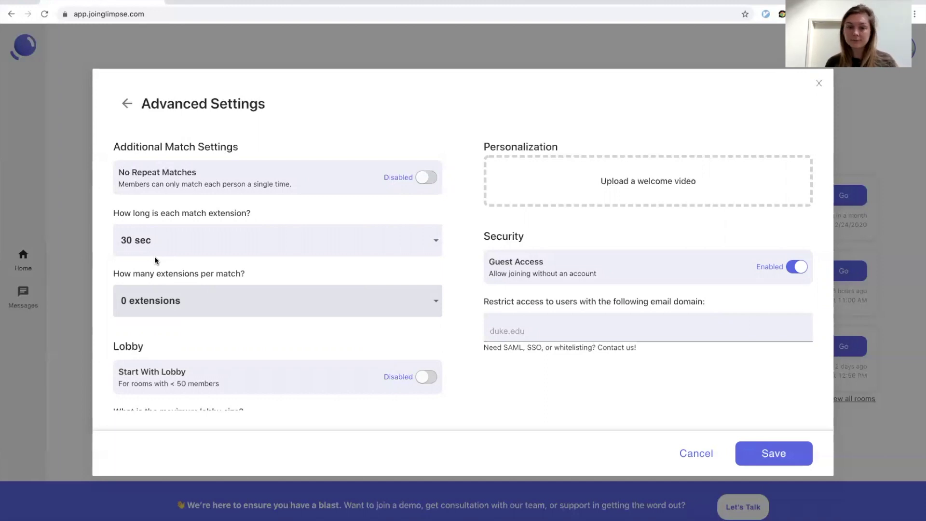
scroll(181, 272, "down", 3)
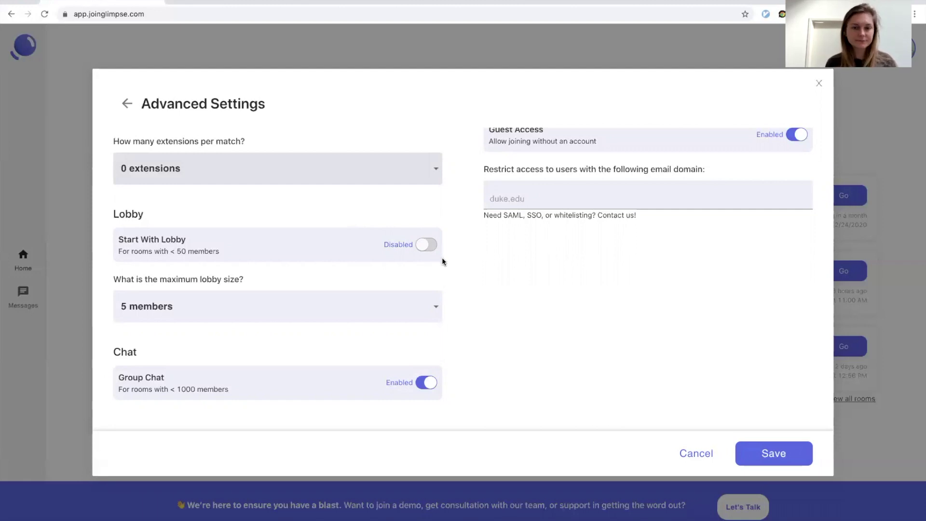
scroll(628, 250, "up", 3)
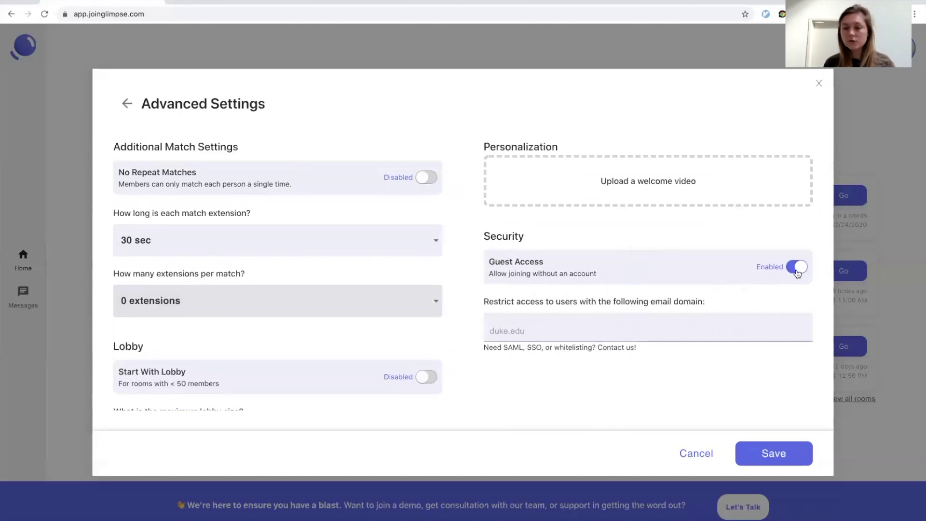
Step: Narrow the host's browser window, show the guest's Glimpse home page beside it and return to the advanced settings
left_click_drag(812, 255, 738, 256)
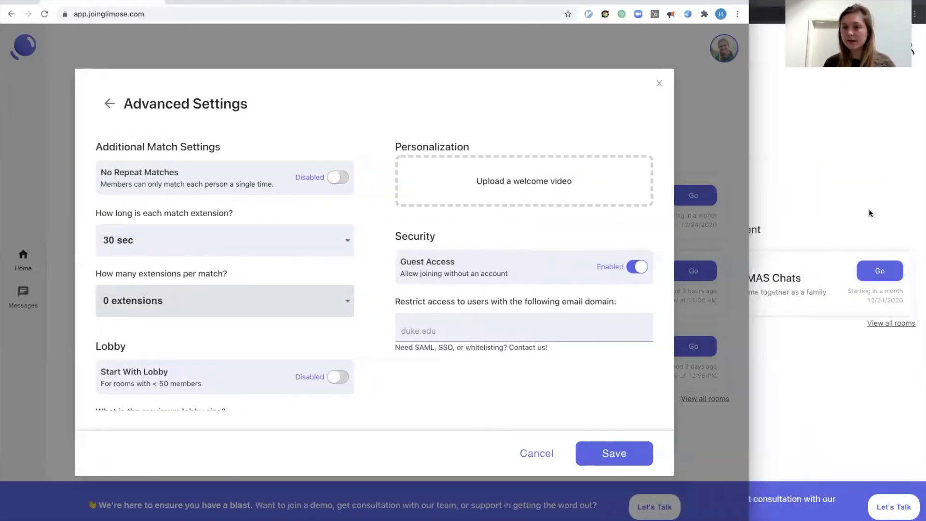
left_click(869, 209)
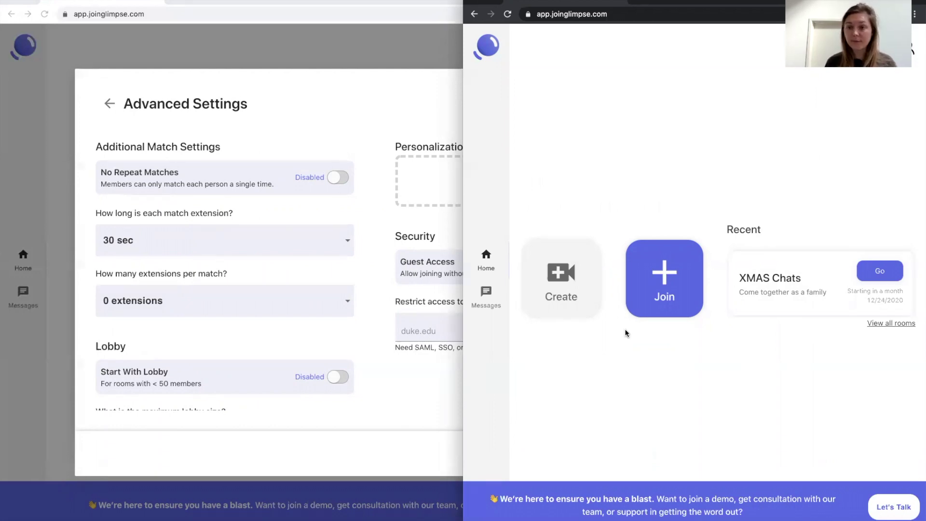
left_click(326, 94)
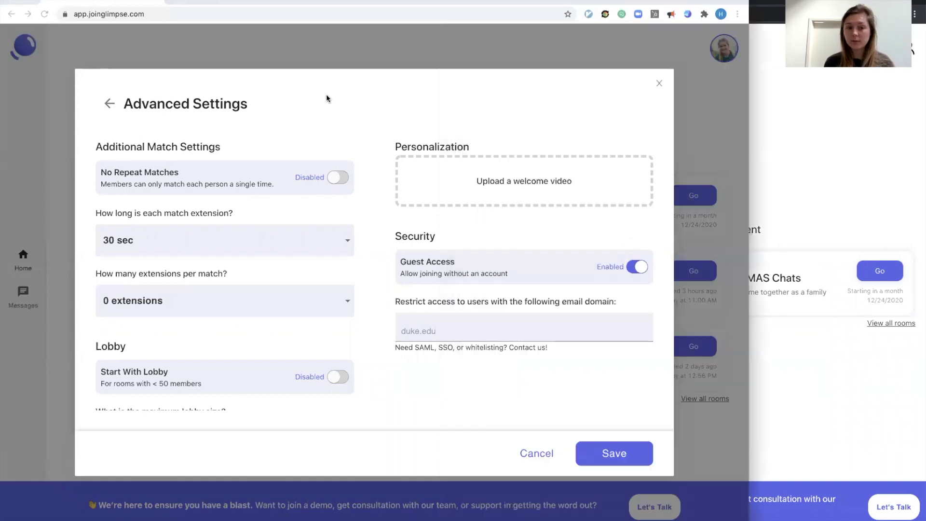
Step: Disable Guest Access, widen the host's browser window again and save the room settings
left_click(638, 269)
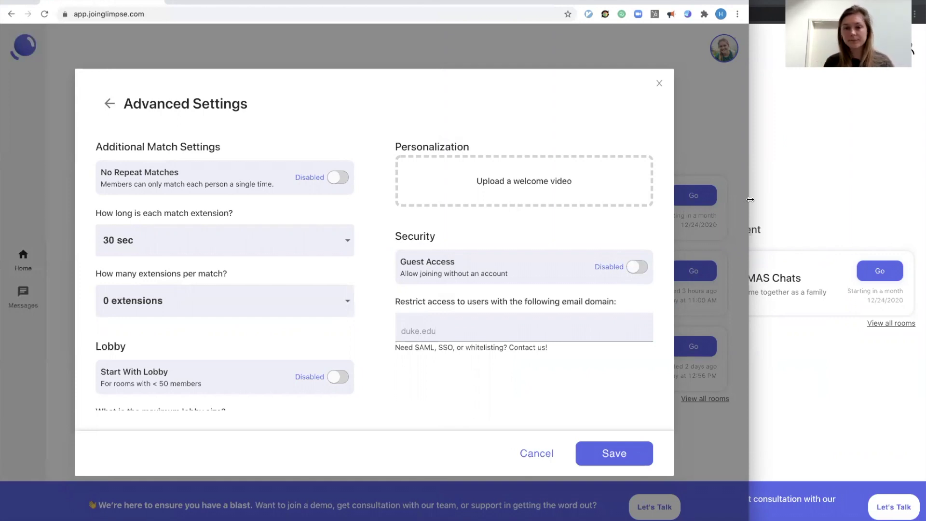
left_click_drag(748, 130, 920, 130)
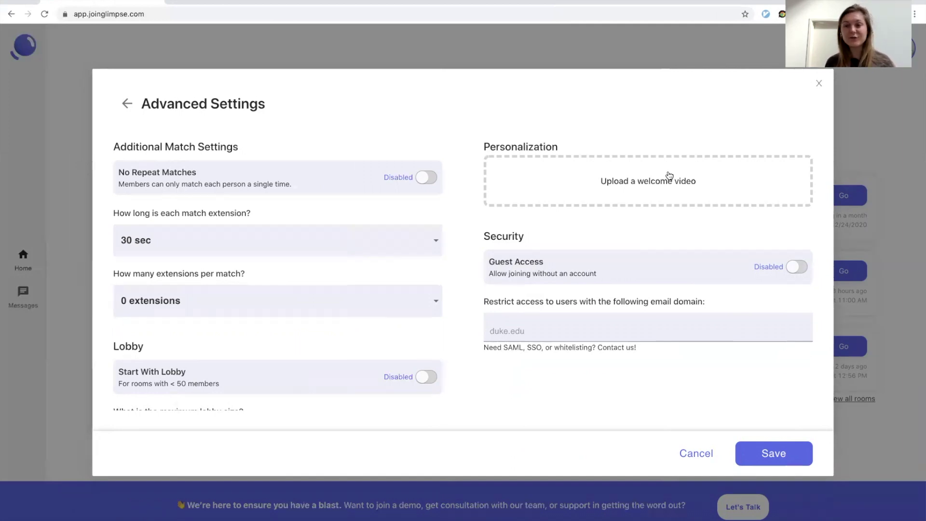
scroll(669, 174, "down", 2)
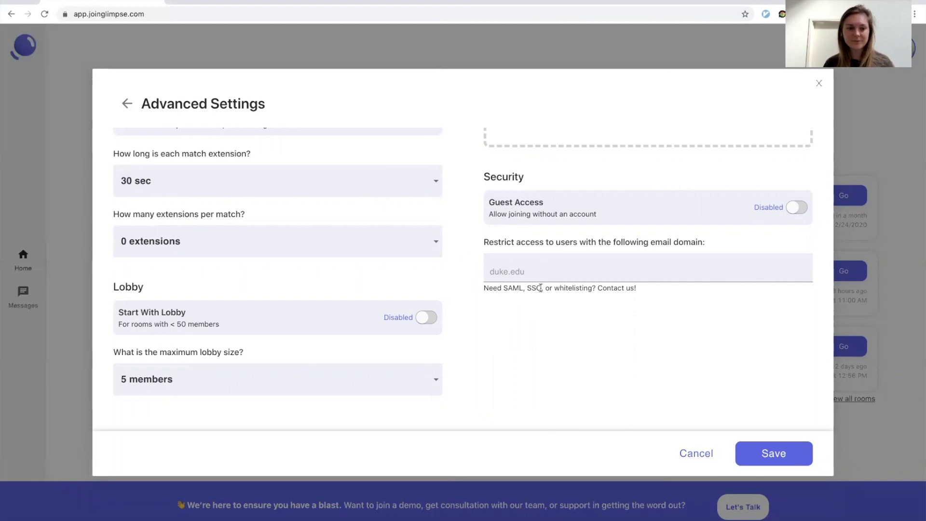
left_click(763, 451)
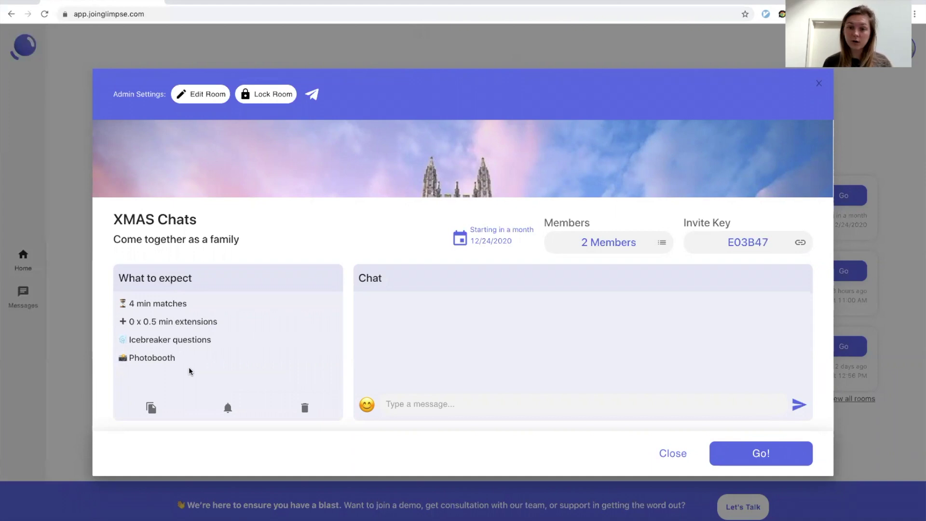
Step: View the XMAS Chats room's member list, close it and copy the room's invite link
left_click(662, 241)
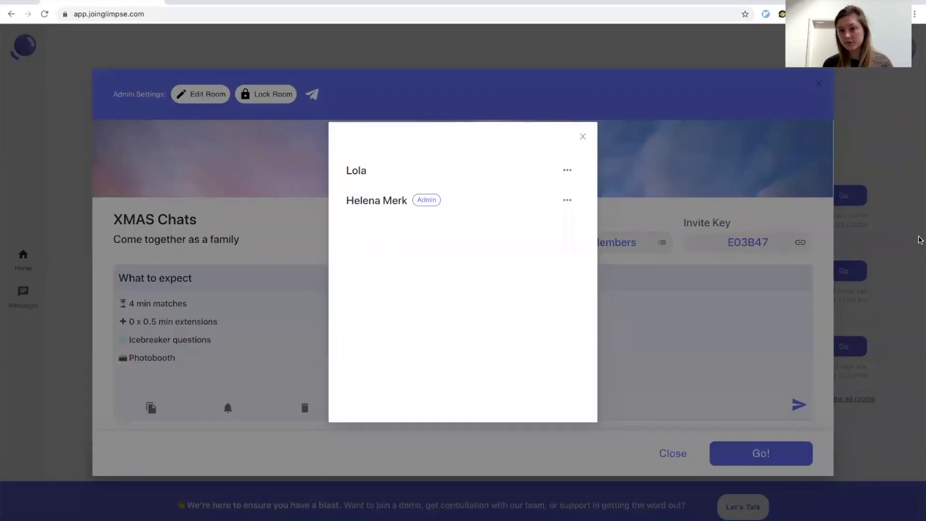
left_click(786, 230)
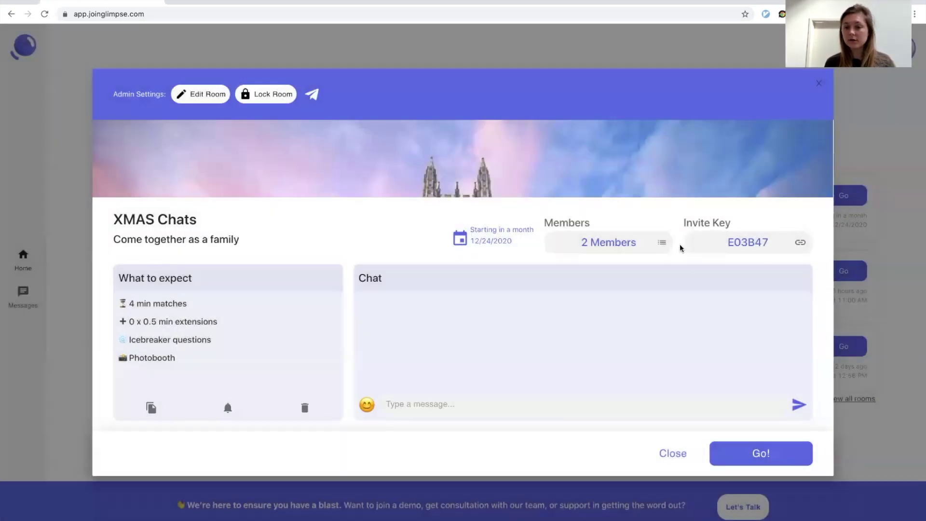
left_click(799, 243)
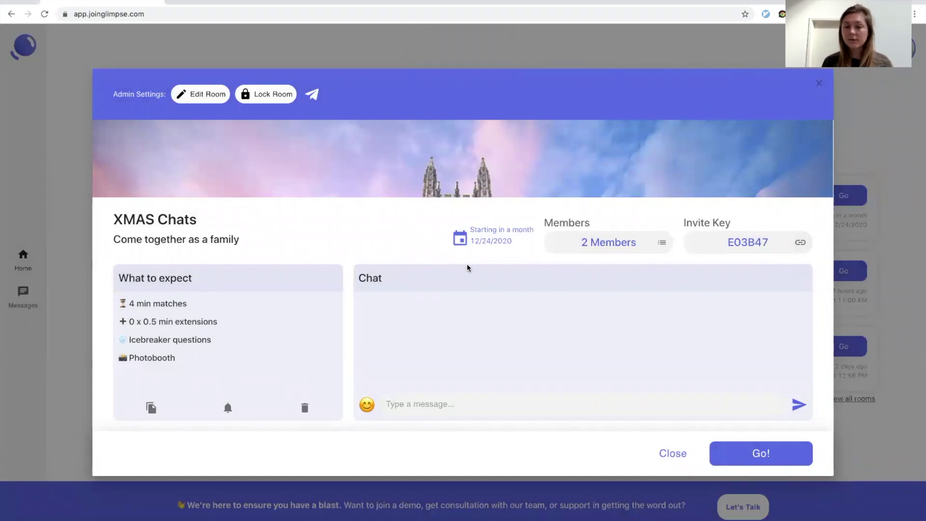
Step: Open a Google Calendar event for the XMAS Chats room and view the suggested guests
left_click(490, 243)
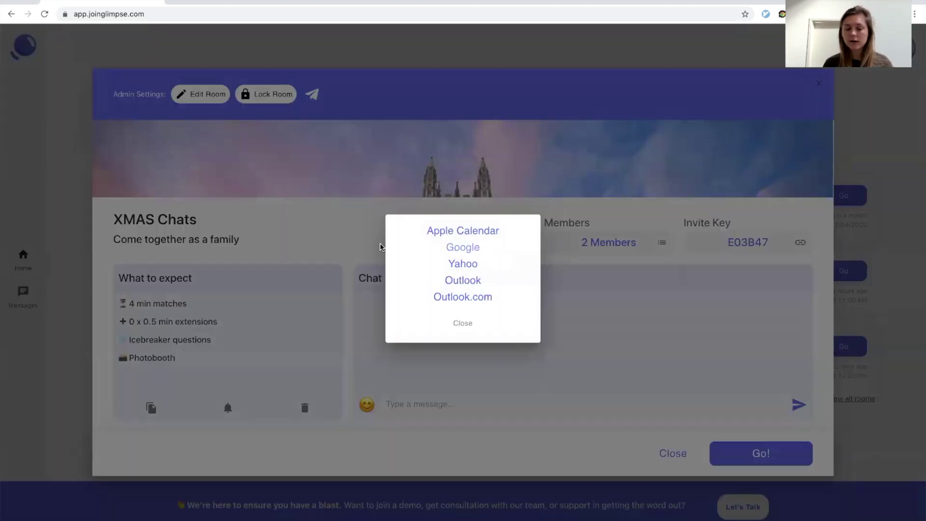
left_click(460, 248)
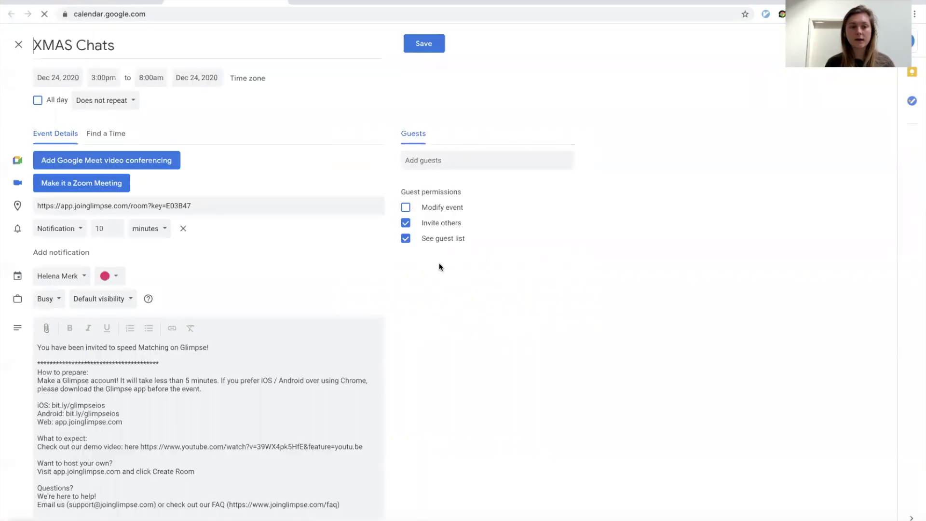
left_click(456, 160)
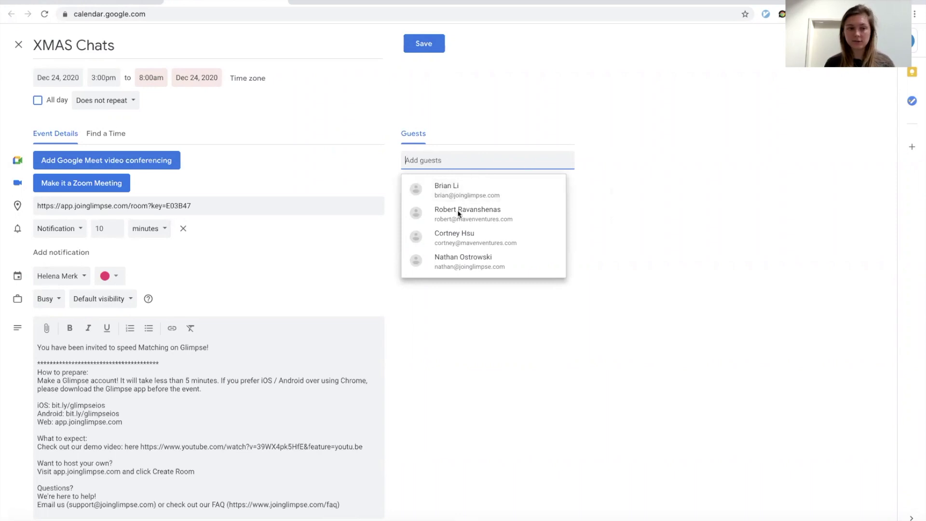
left_click(328, 401)
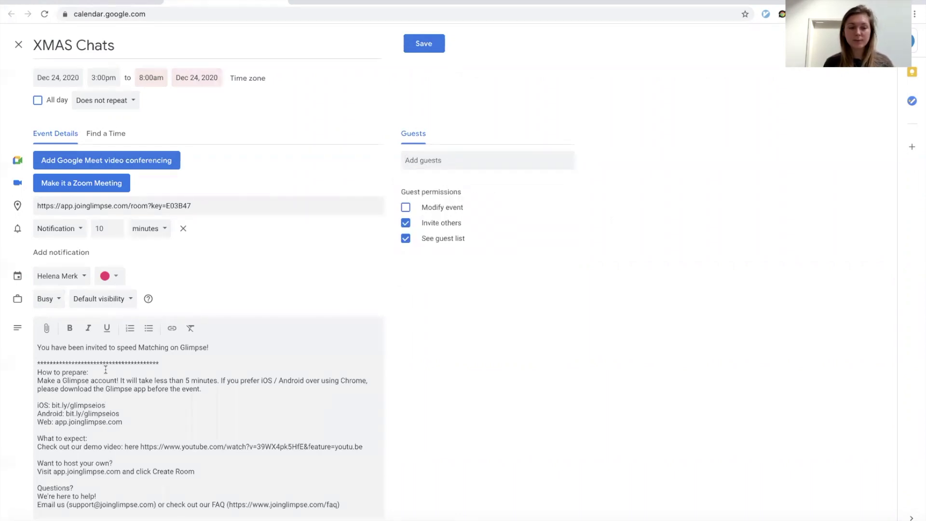
Step: Examine the preparation instructions in the event description and return to the XMAS Chats room in Glimpse
left_click_drag(38, 365, 291, 495)
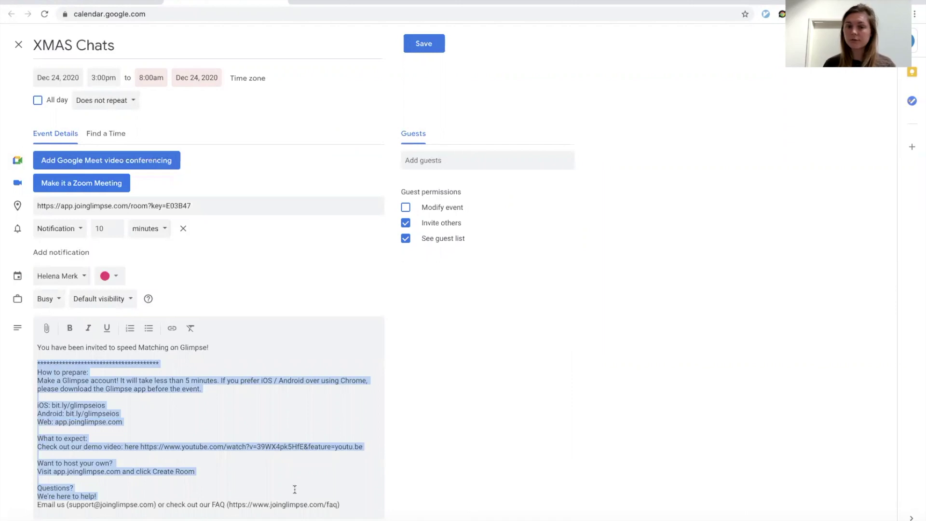
left_click(294, 490)
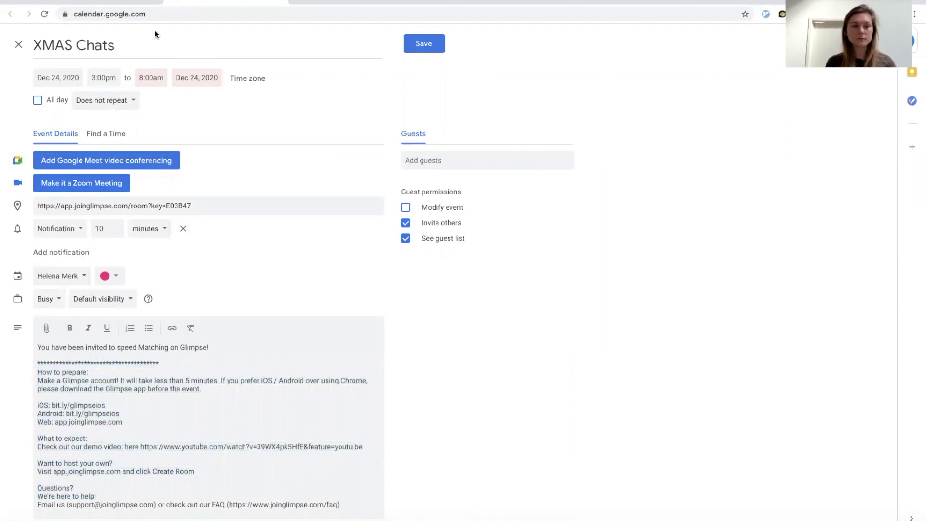
left_click(109, 2)
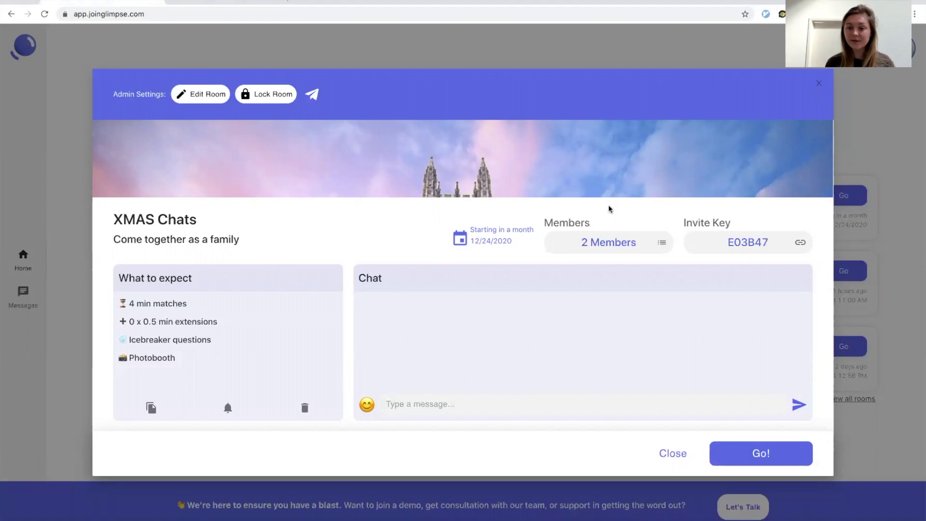
Step: Enter the XMAS Chats room as the host and set the video input to Logitech BRIO #2
left_click(749, 451)
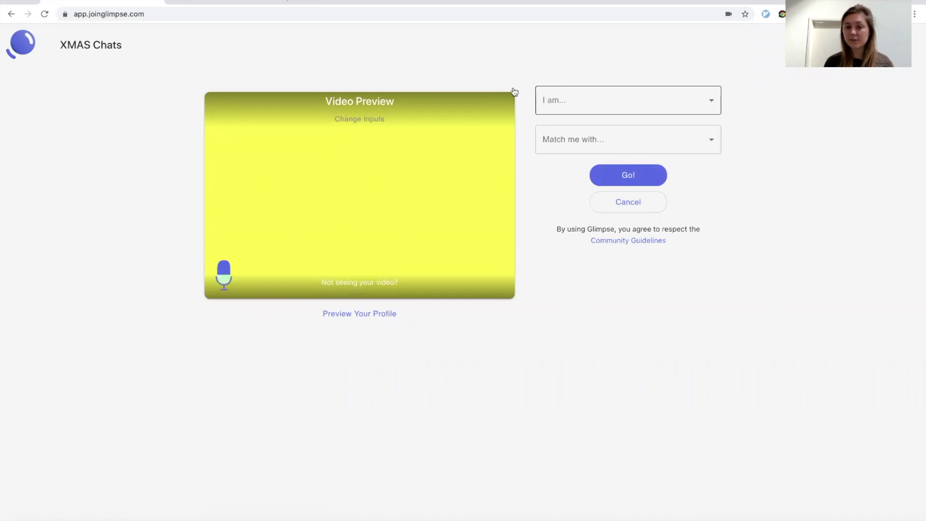
left_click(343, 121)
left_click(425, 265)
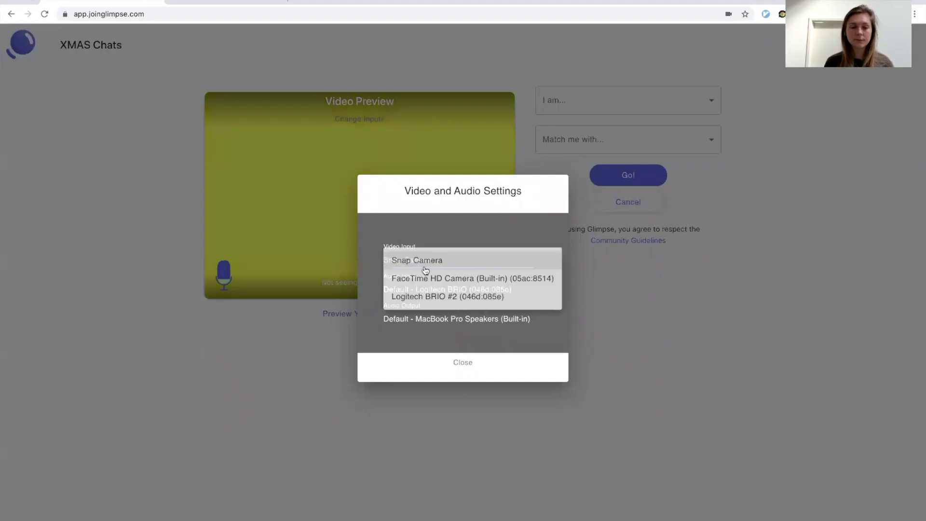
left_click(425, 296)
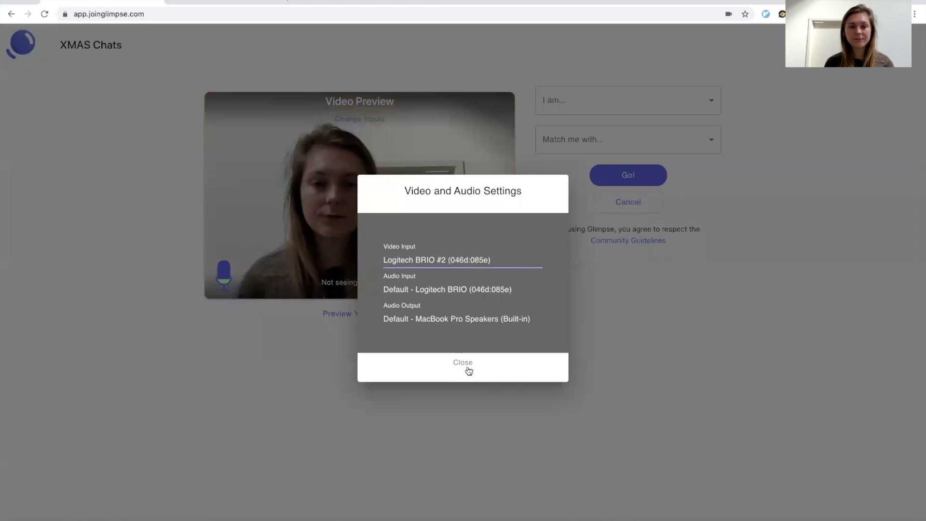
left_click(466, 368)
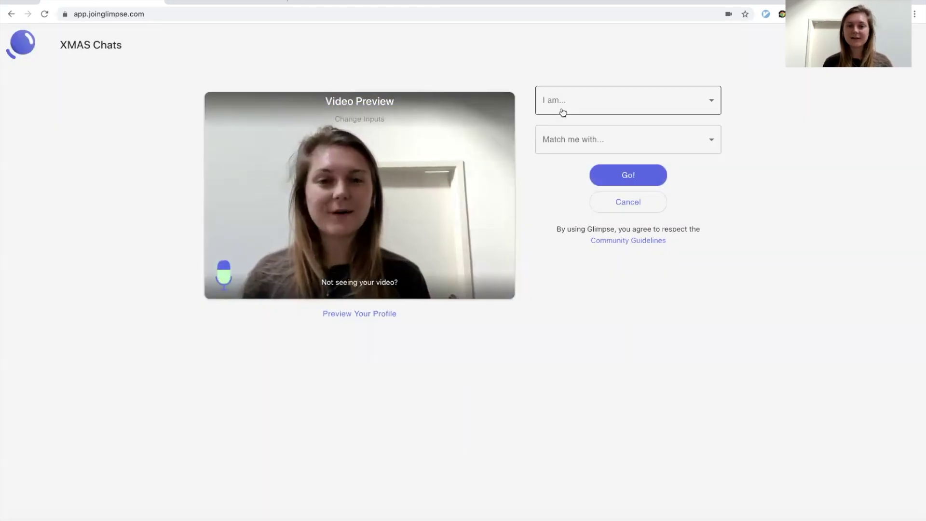
Step: Set the host's own type to Children and the types to match with to Elves, Reindeer, Children and Santa
left_click(563, 113)
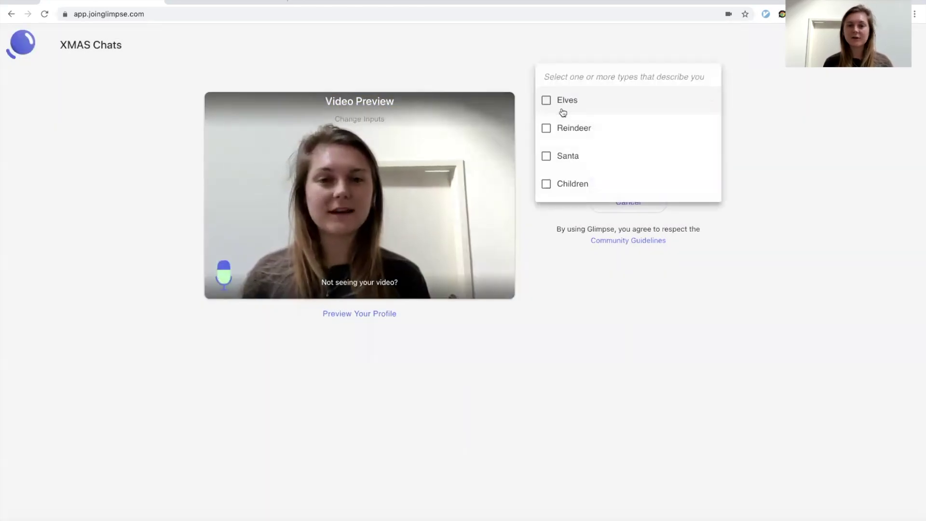
left_click(570, 184)
left_click(554, 201)
left_click(603, 138)
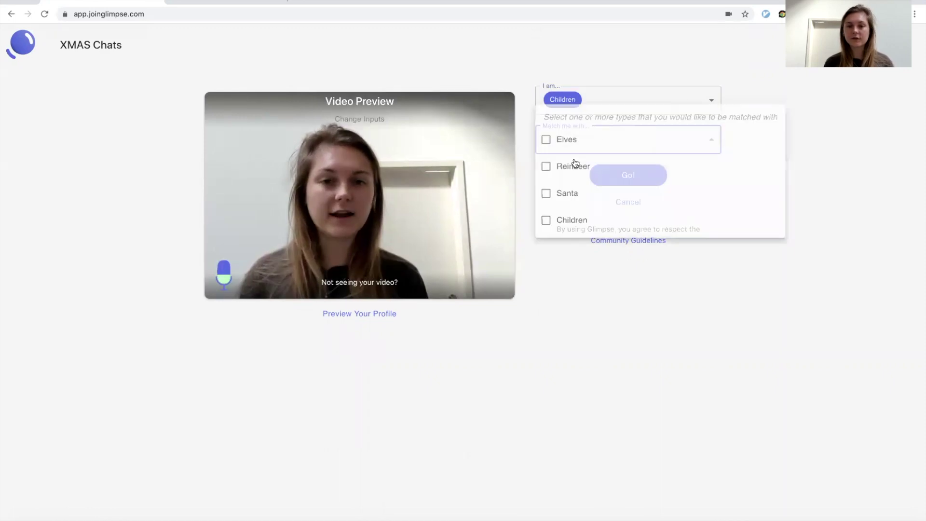
left_click(565, 139)
left_click(568, 166)
left_click(565, 187)
left_click(569, 135)
left_click(540, 188)
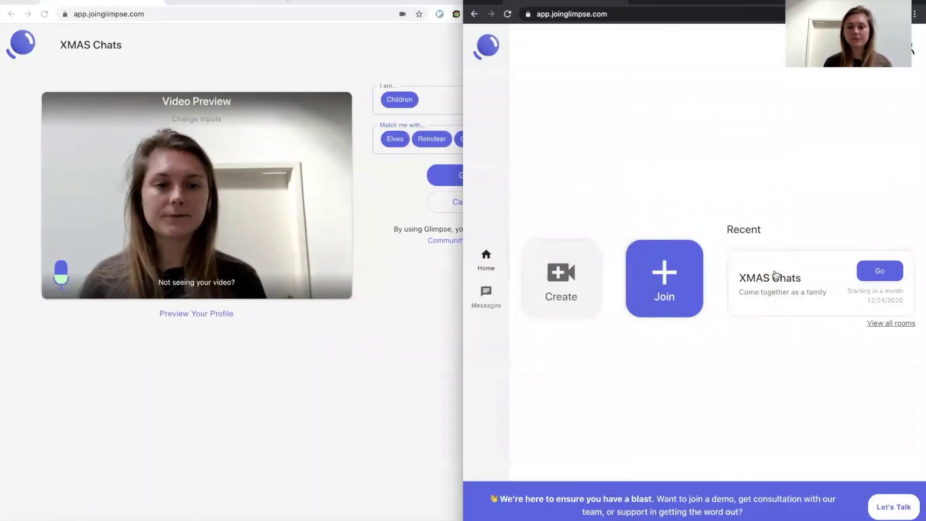
Step: Enter the XMAS Chats room as the guest, skipping the profile picture
left_click(856, 271)
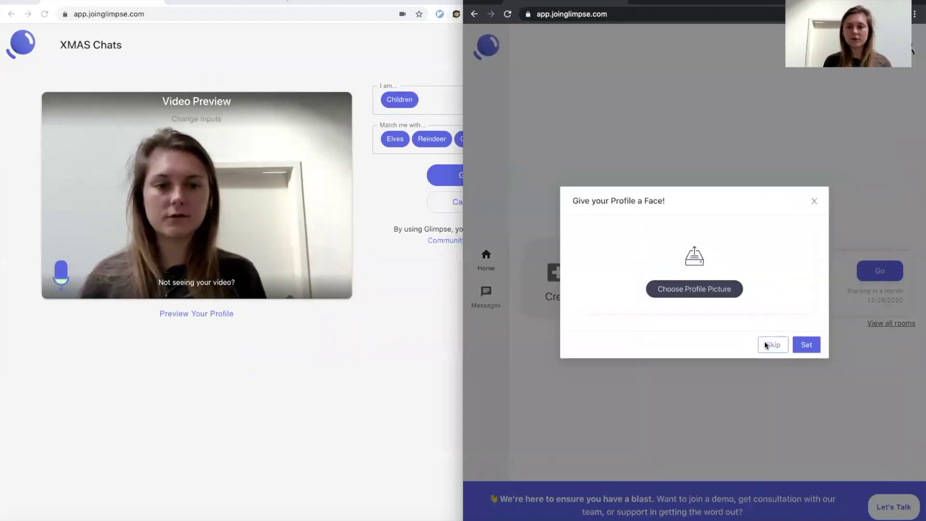
left_click(772, 344)
left_click(880, 270)
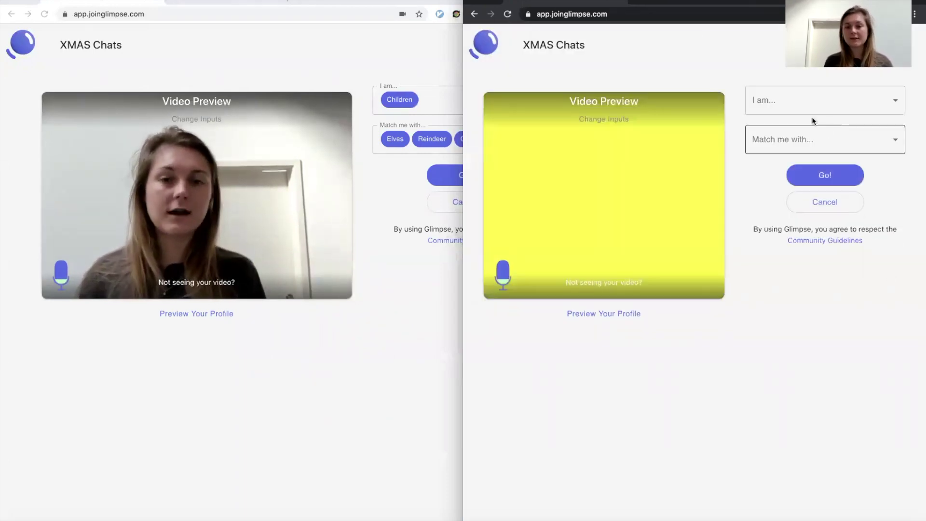
Step: Set the guest's own type to Santa and the types to match with to Elves, Reindeer and Children
left_click(807, 113)
left_click(787, 155)
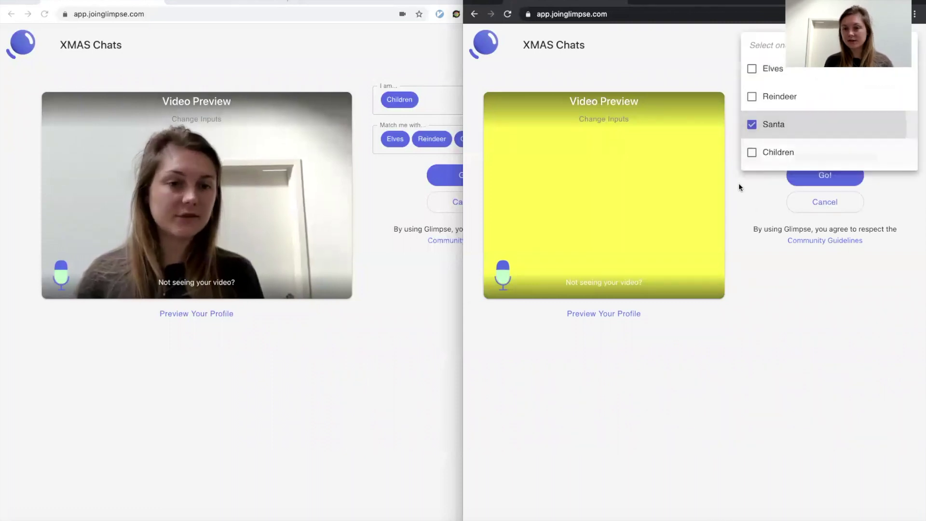
left_click(740, 189)
left_click(760, 149)
left_click(761, 149)
left_click(750, 169)
left_click(746, 176)
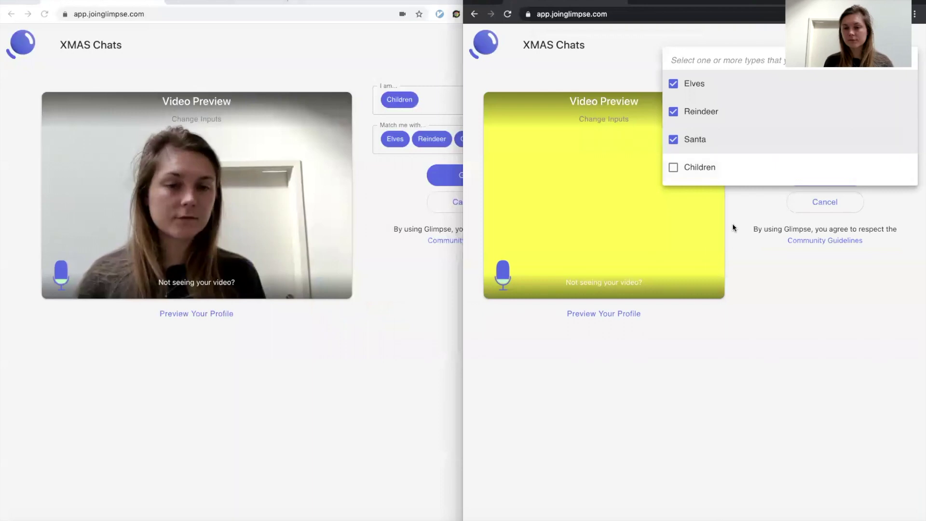
left_click(739, 172)
left_click(728, 124)
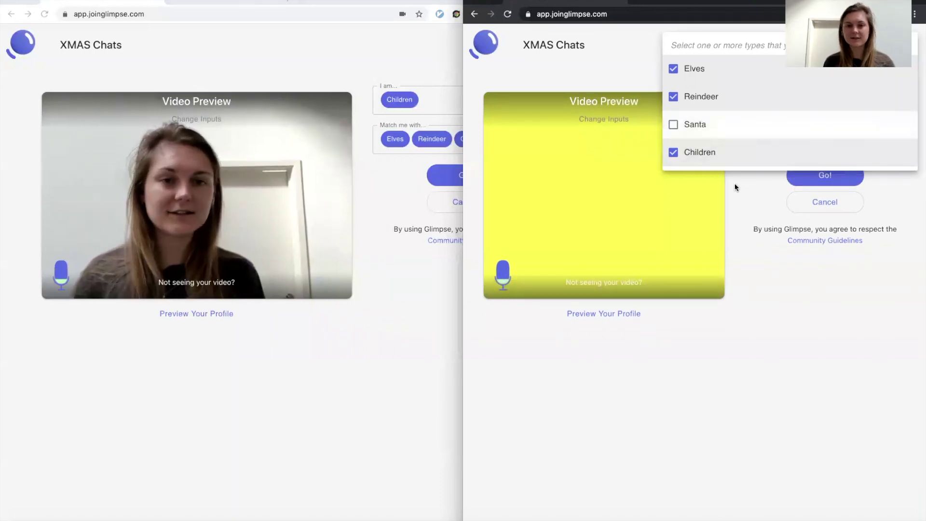
left_click(736, 187)
Step: Bring the host's browser window forward and narrow it so the guest's matching choices stay visible beside it
left_click(443, 82)
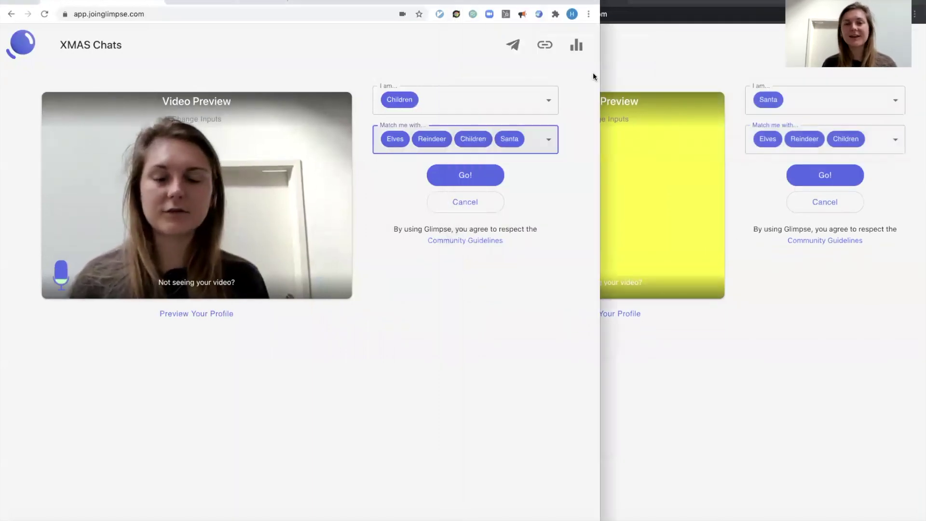
left_click(603, 2)
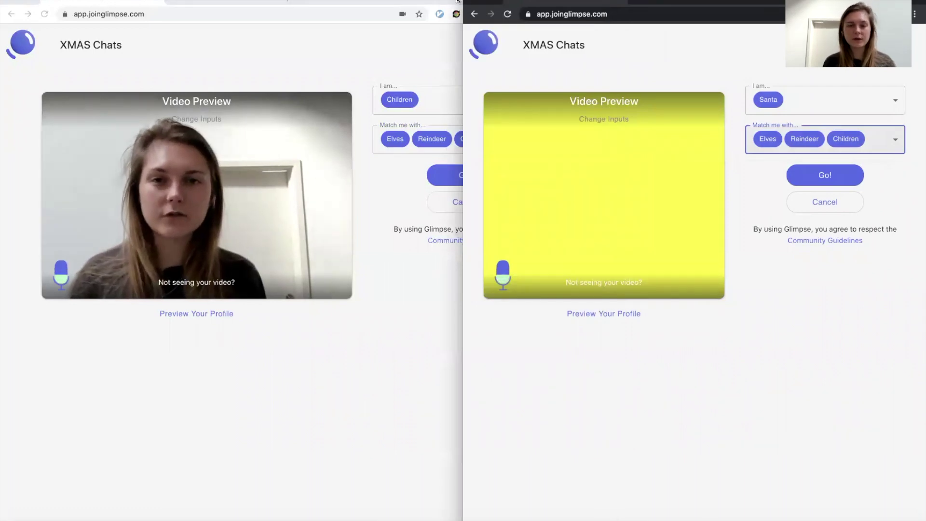
left_click(458, 1)
left_click_drag(600, 261, 515, 261)
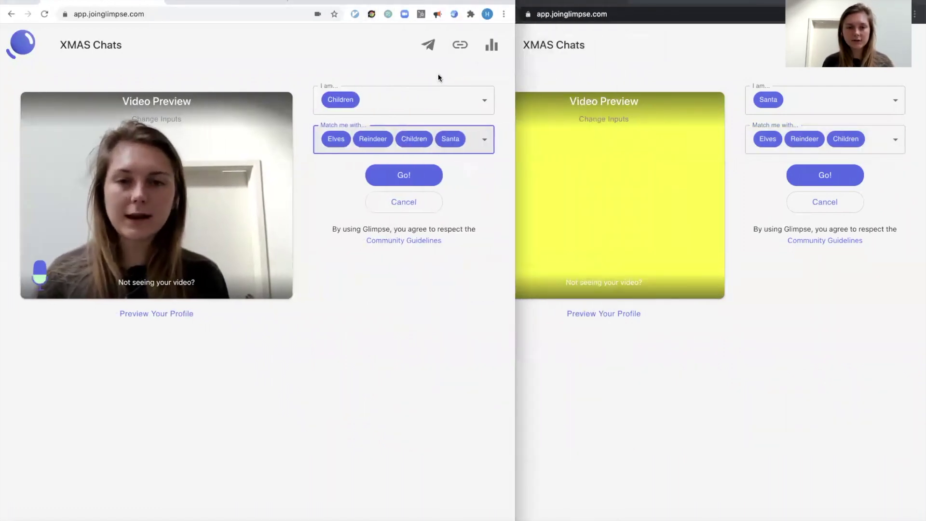
Step: Review the host's type choices, then start matching as both host and guest with the sound volume lowered
left_click(383, 105)
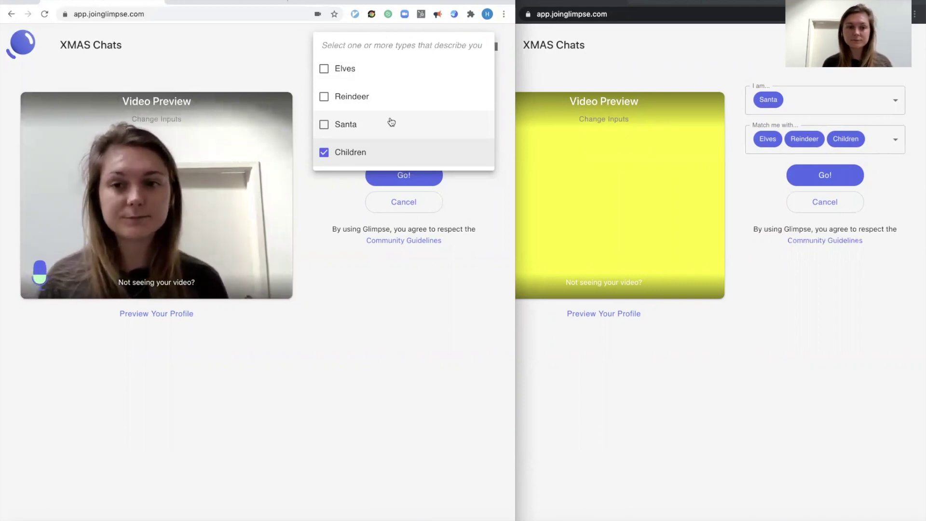
left_click(326, 199)
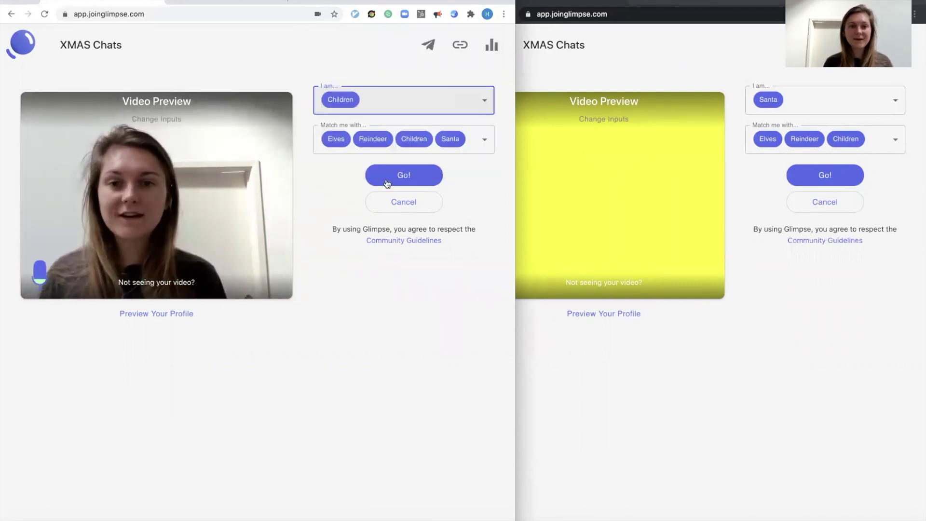
left_click(411, 174)
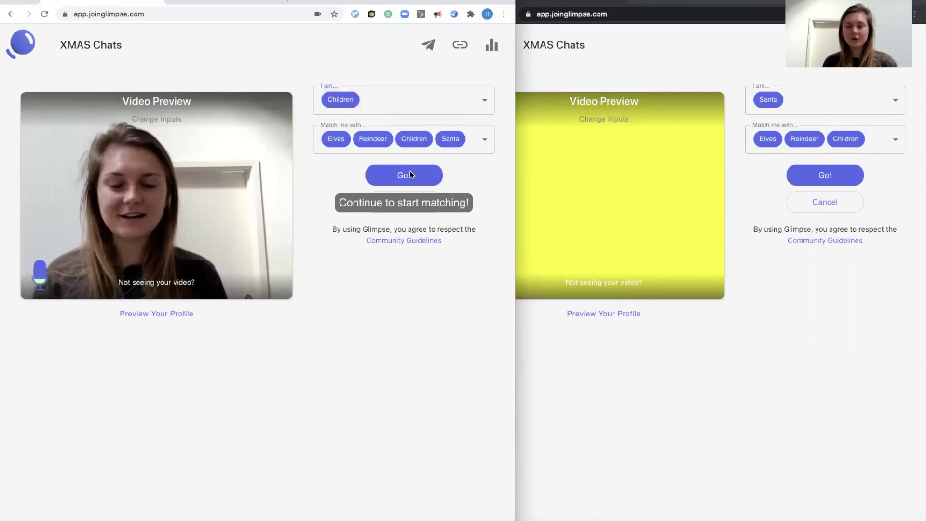
left_click(656, 411)
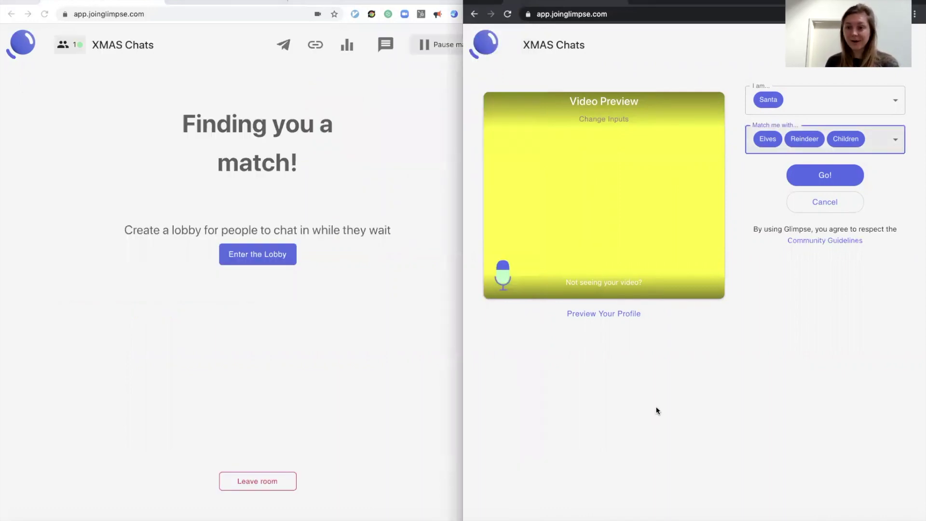
left_click(819, 179)
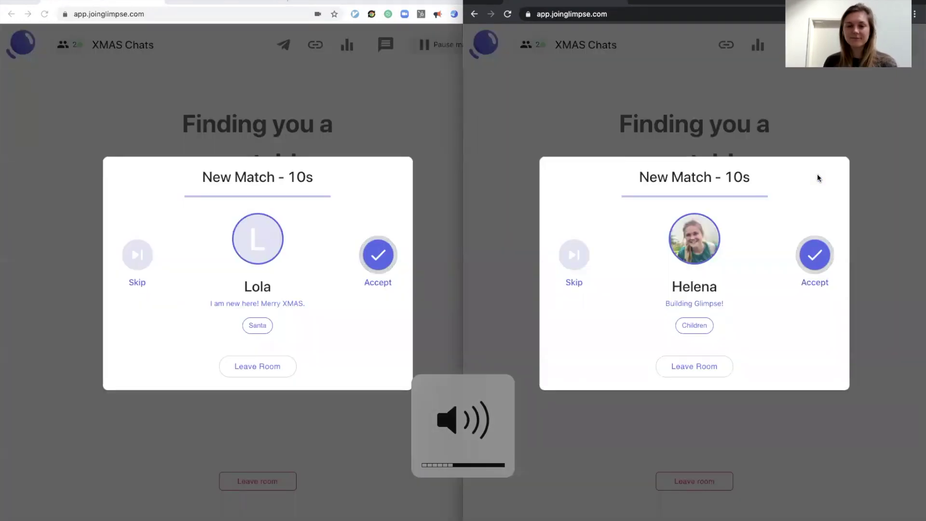
key("XF86AudioLowerVolume")
key("XF86AudioLowerVolume")
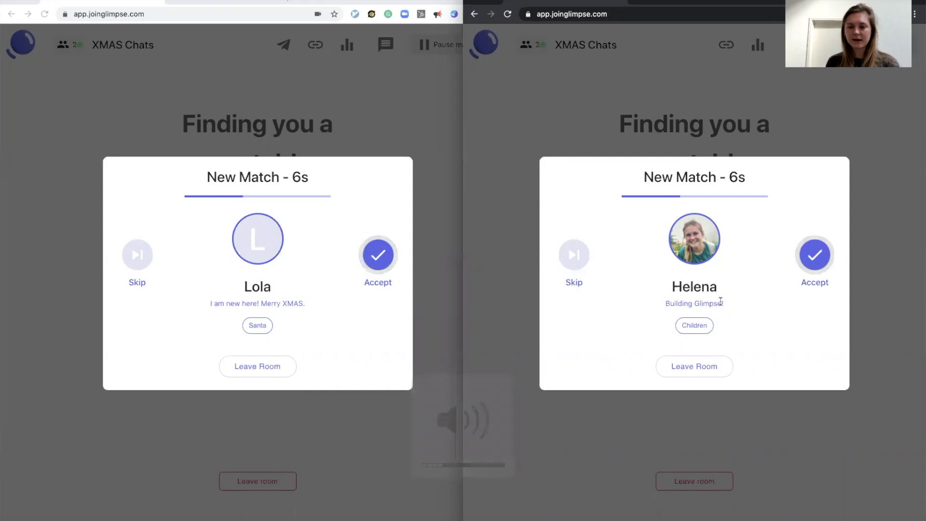
Step: Accept the new match as both guest and host and mute the microphones in the call
left_click(819, 259)
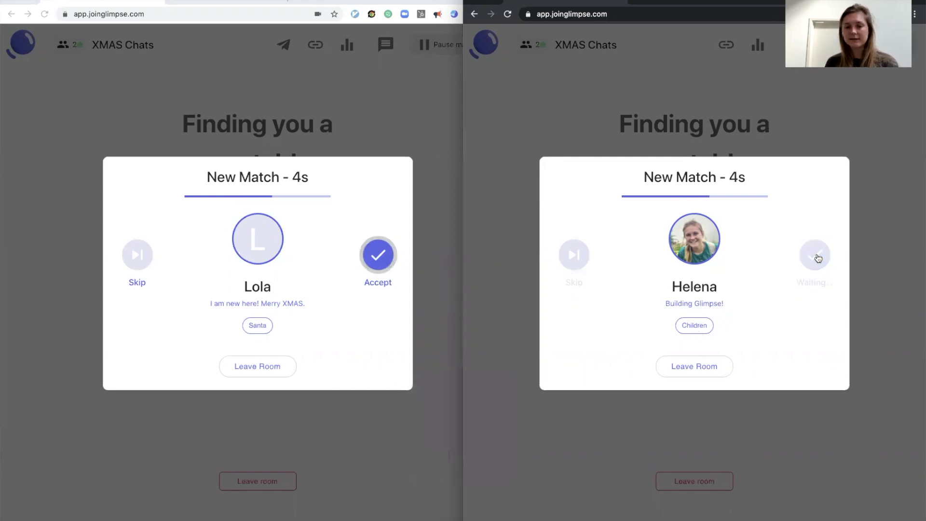
key("XF86AudioLowerVolume")
left_click(365, 195)
left_click(374, 246)
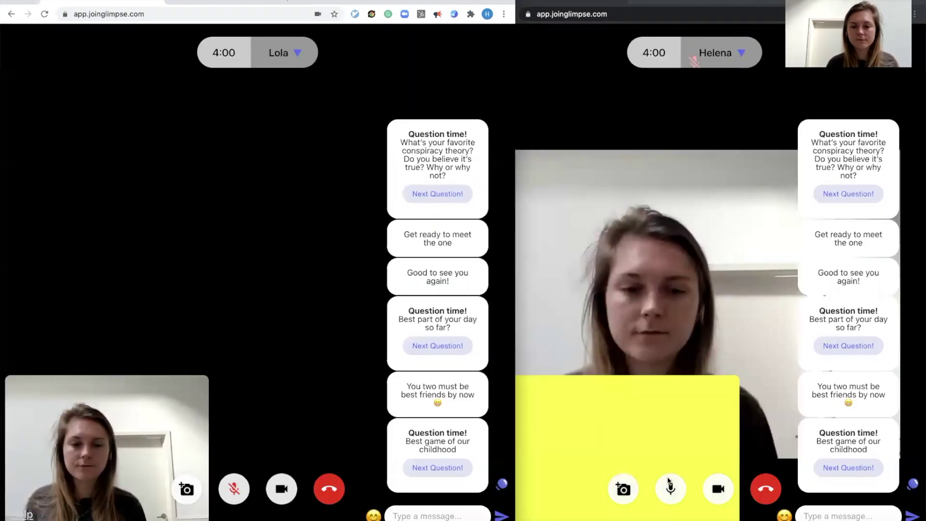
left_click(670, 487)
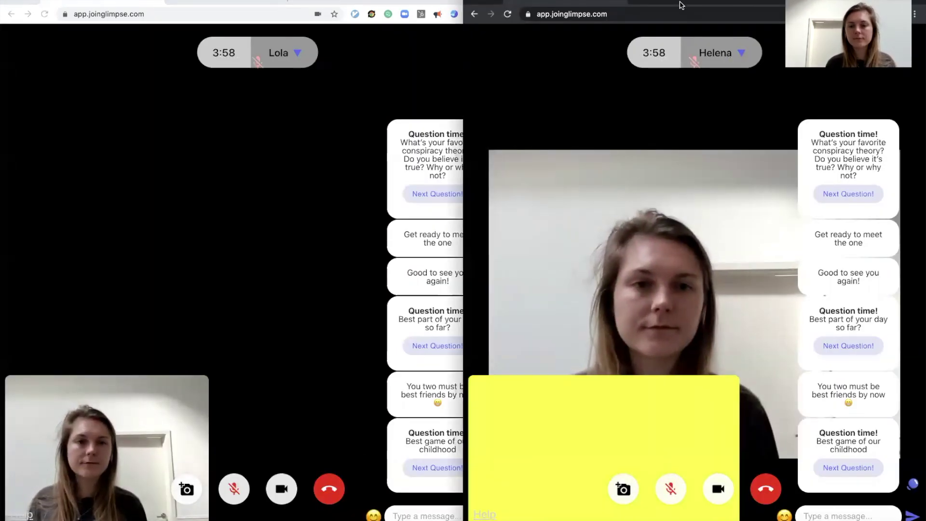
Step: Enlarge the guest's call window to view the match's profile and request the next icebreaker question
double_click(680, 5)
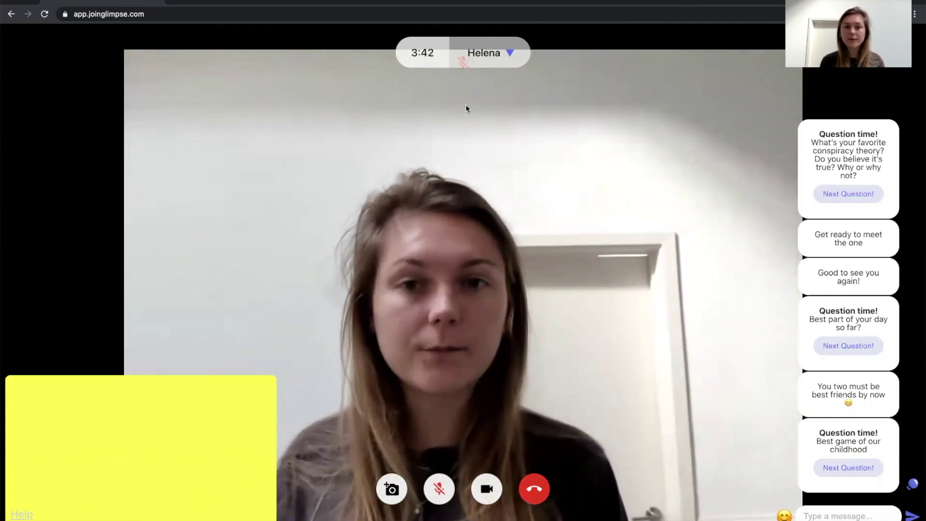
left_click(497, 53)
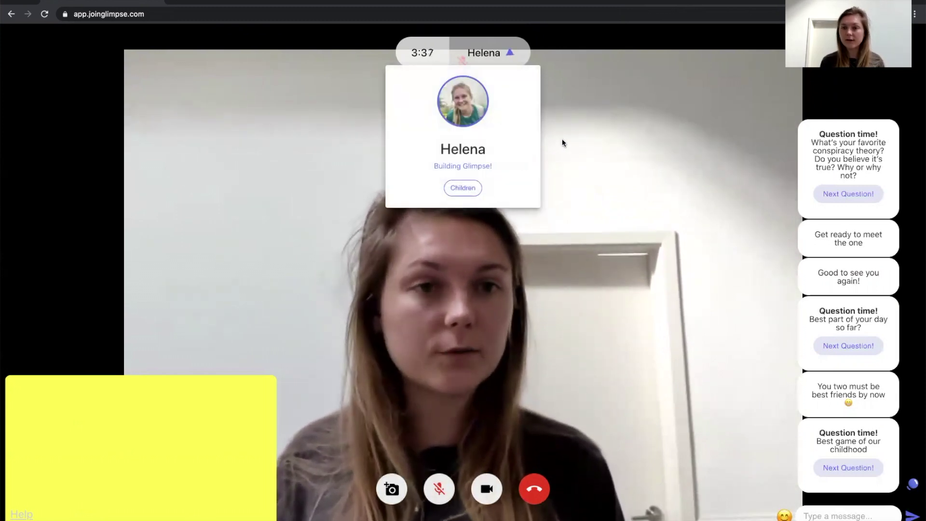
left_click(831, 516)
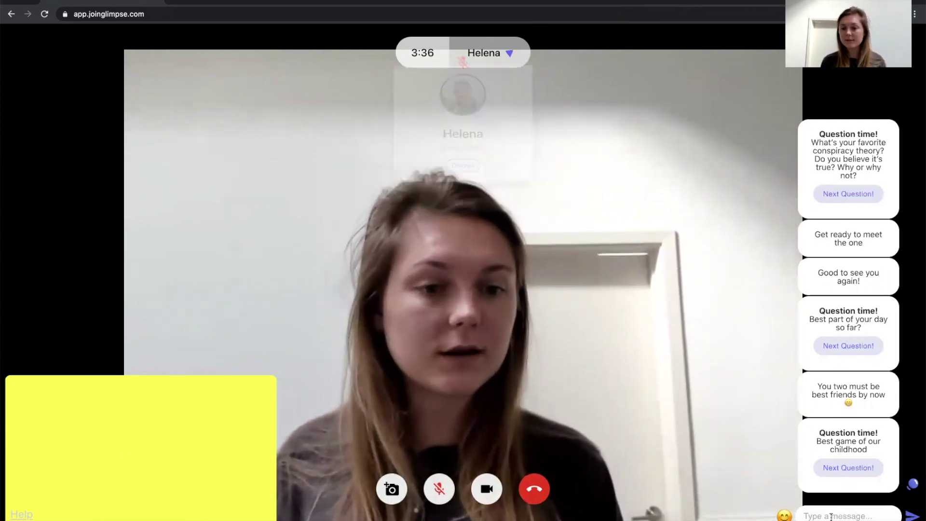
left_click(855, 469)
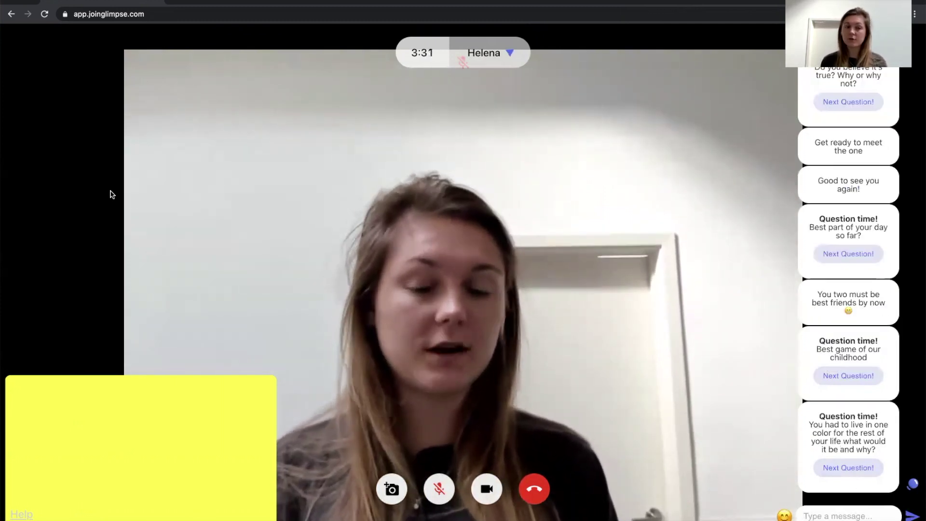
left_click_drag(6, 145, 179, 157)
left_click(154, 158)
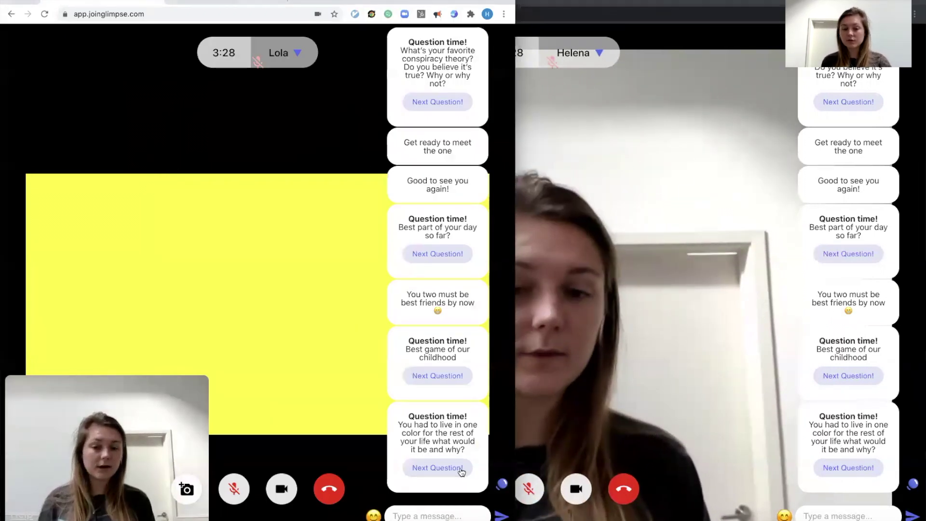
key("ctrl+alt+Return")
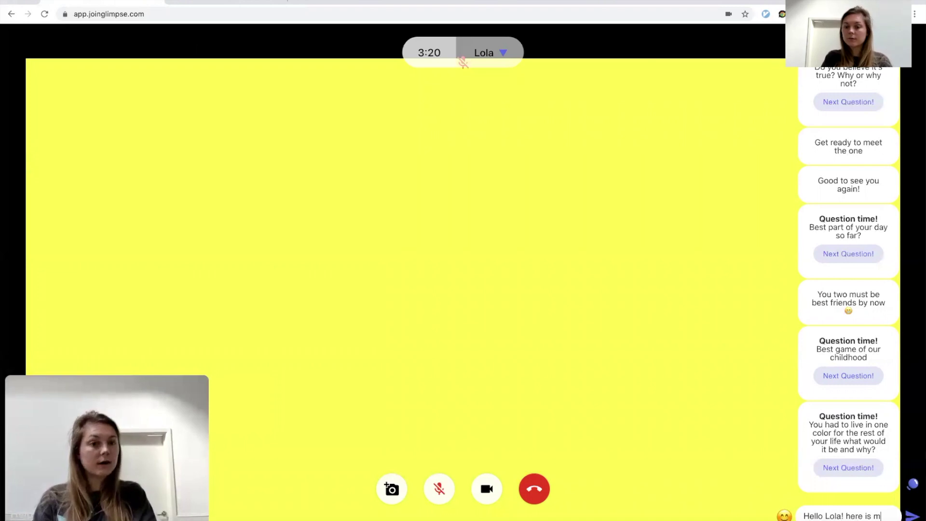
type("y personal websi")
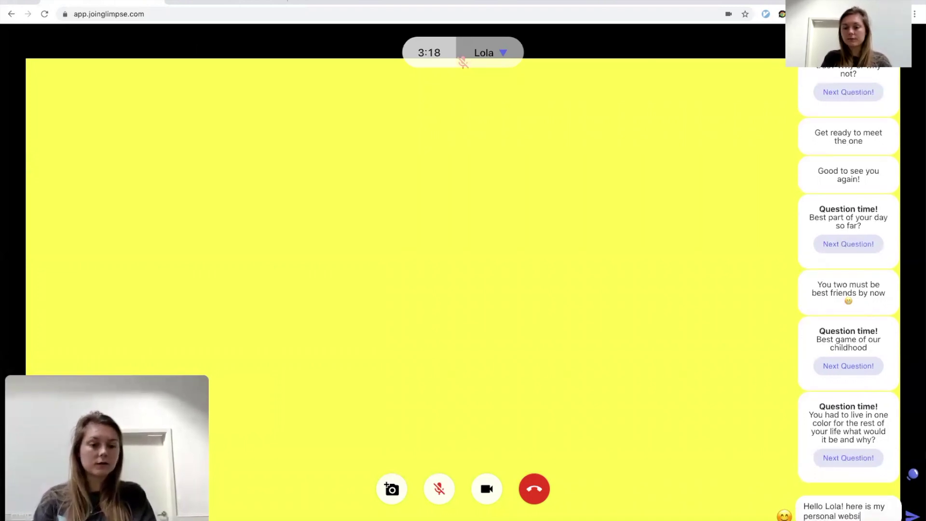
type("te www.joinglimpse.")
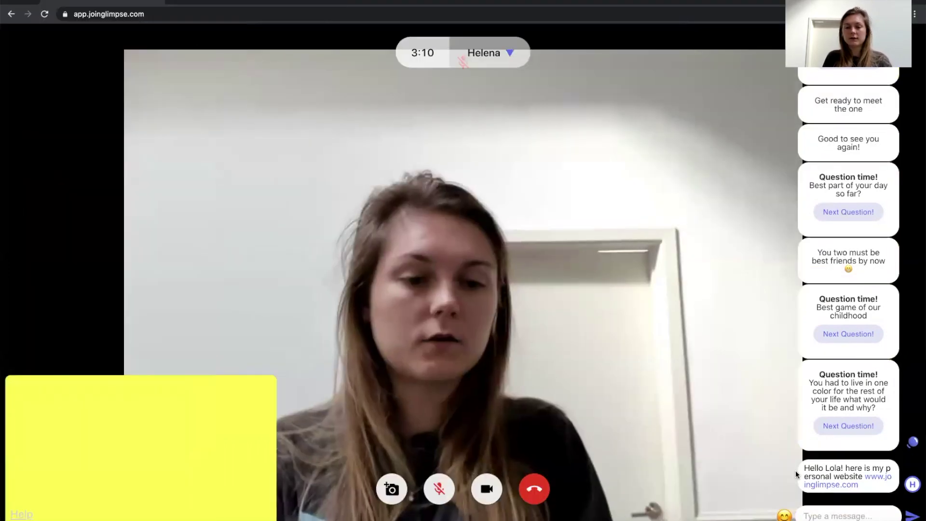
left_click(837, 485)
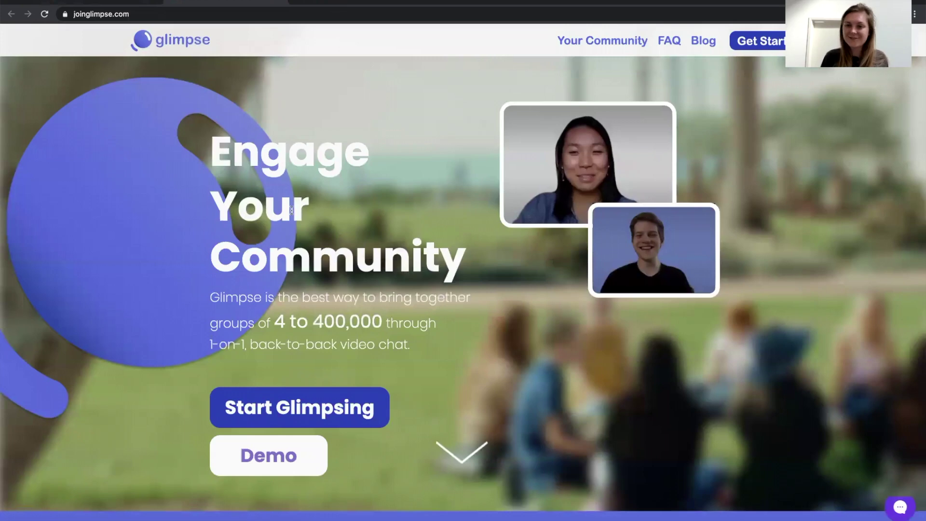
left_click(104, 2)
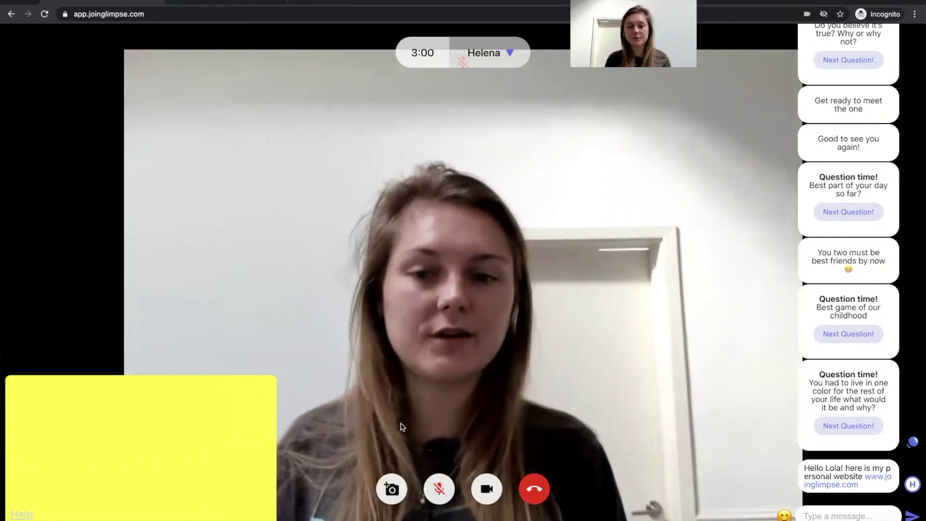
Step: Take a shared picture by requesting it as the guest and accepting it as the host, and end the call
left_click(391, 489)
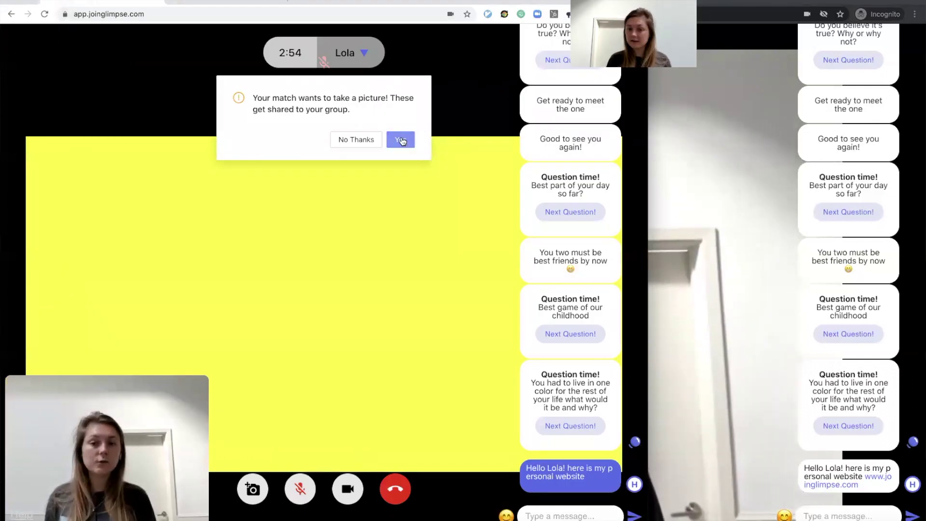
left_click(400, 140)
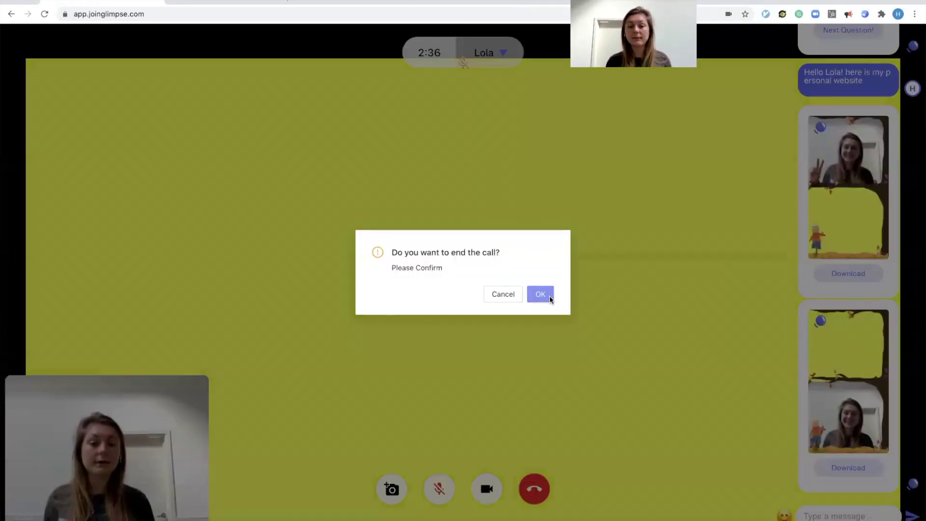
left_click(549, 296)
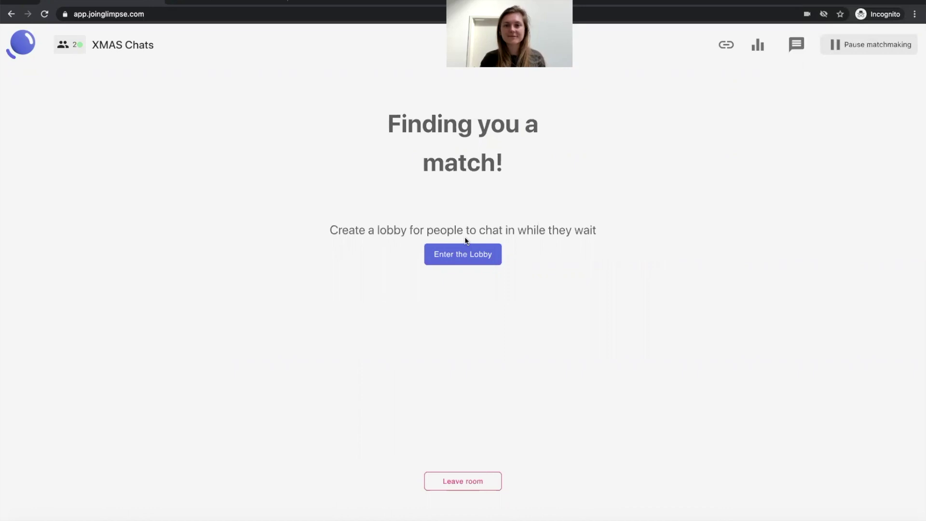
Step: View the shared picture in the XMAS Chats group chat from the guest's side and close the chat
left_click(797, 47)
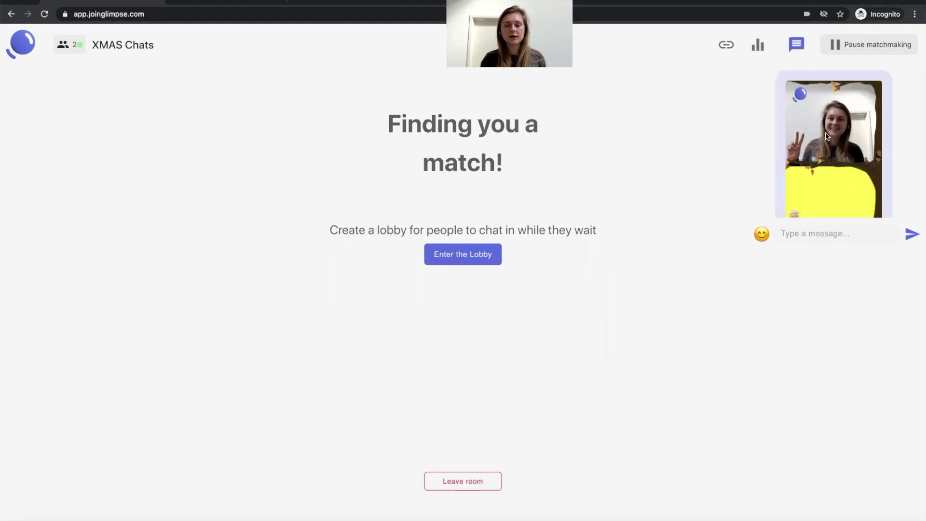
scroll(829, 207, "down", 3)
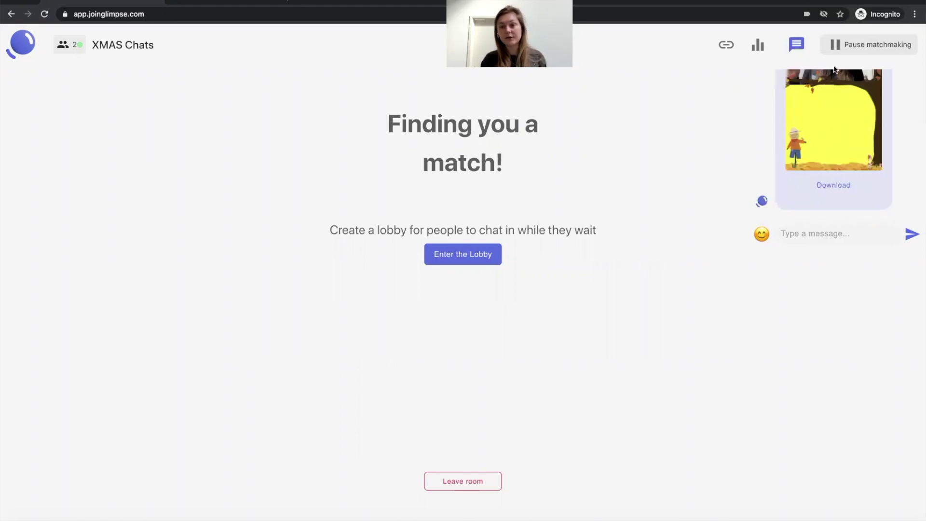
left_click(798, 45)
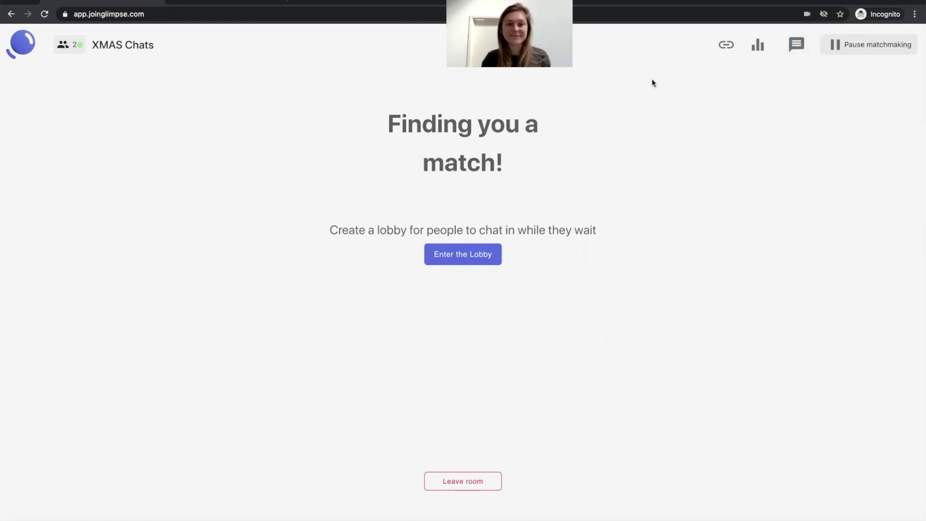